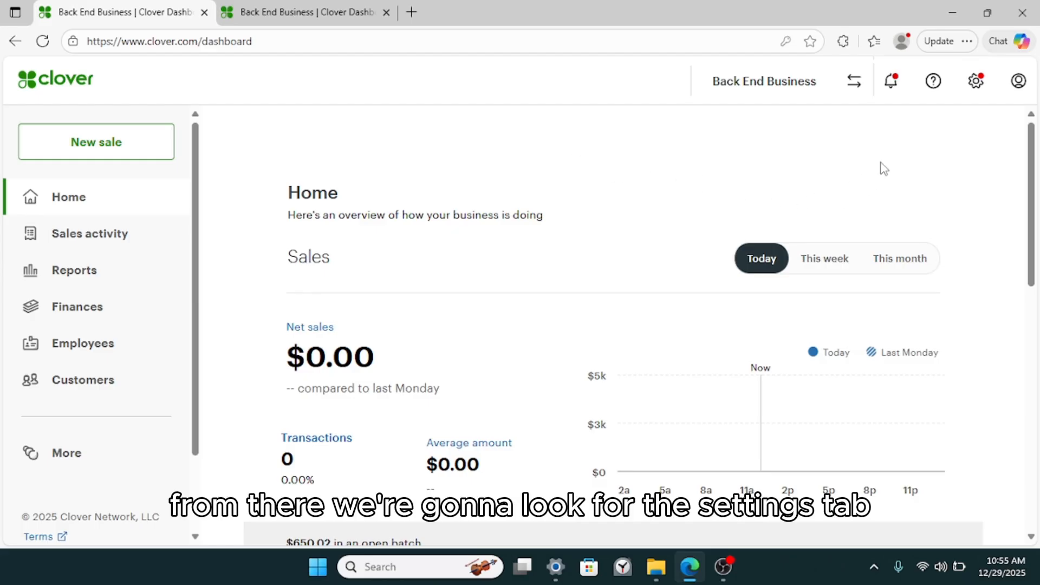
# Open the Payment Links page from the Ecommerce section of the full account settings.
pyautogui.click(984, 93)
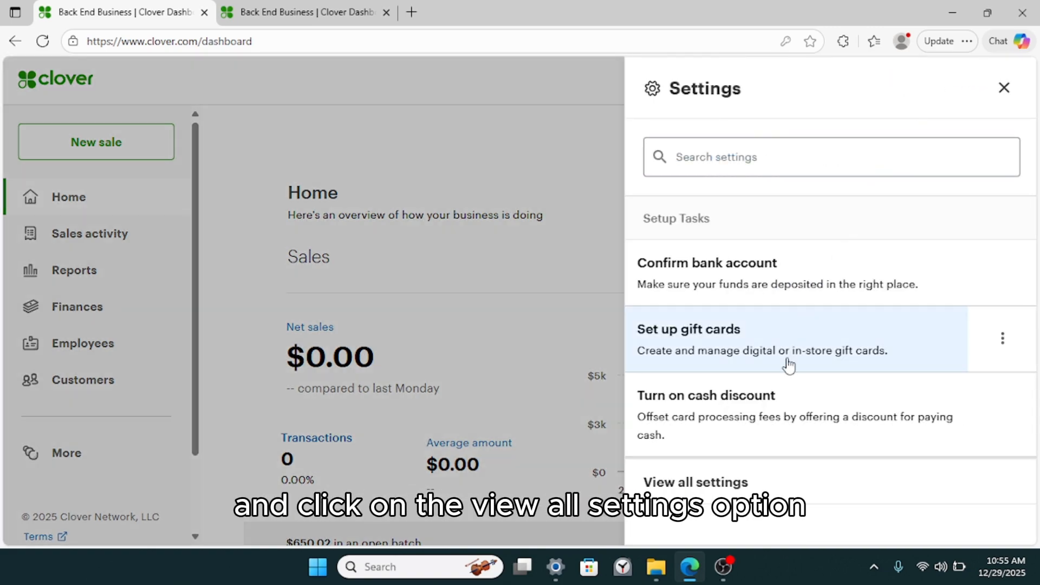
pyautogui.click(760, 491)
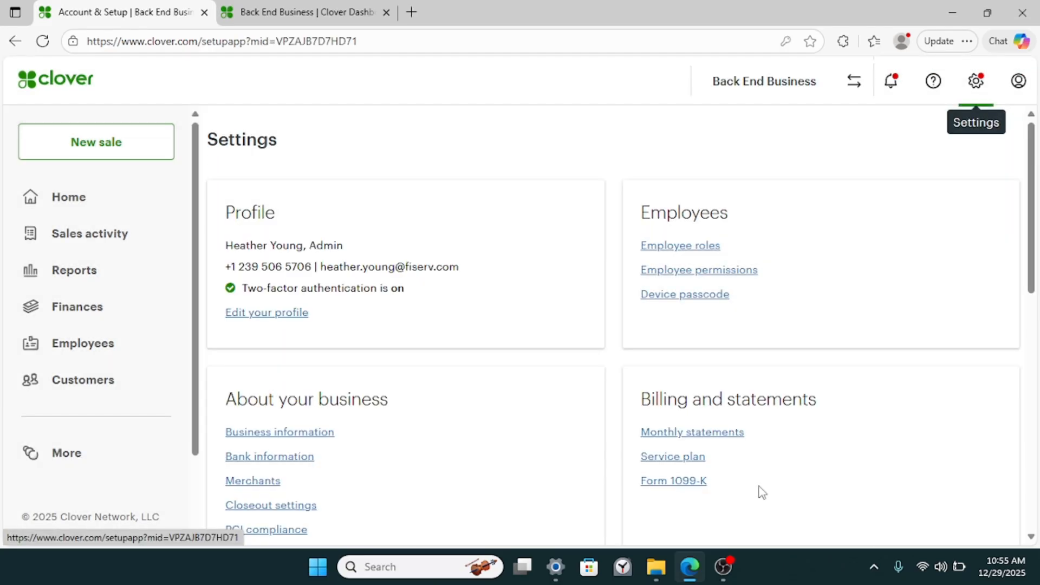
pyautogui.scroll(-1, 576, 343)
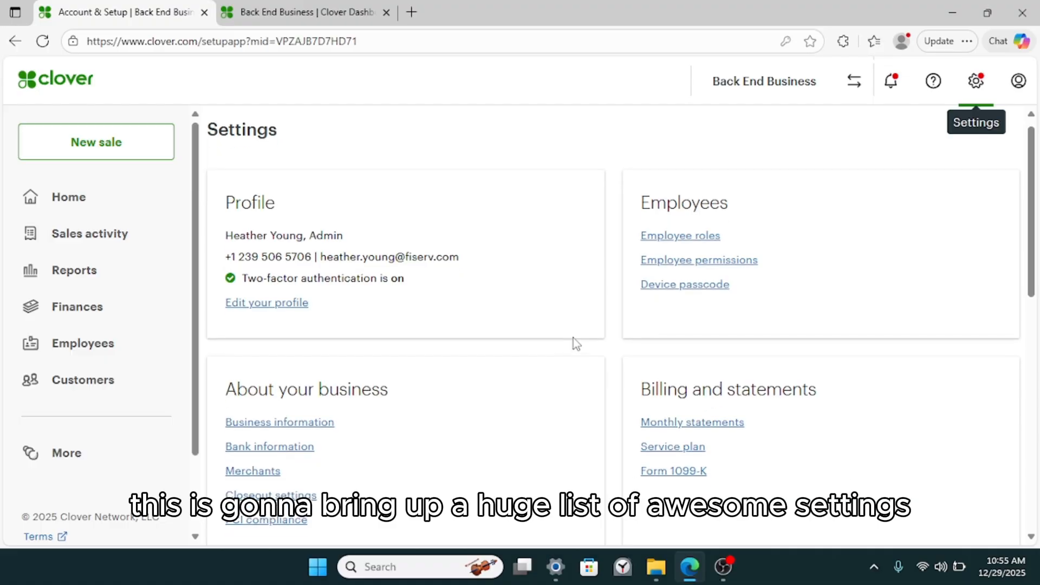
pyautogui.scroll(-5, 574, 339)
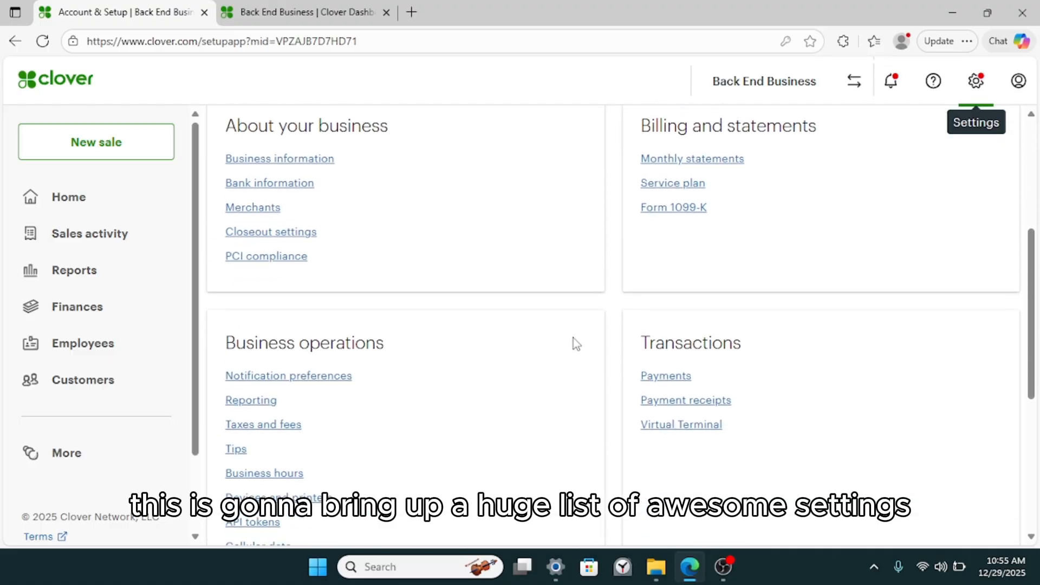
pyautogui.scroll(-5, 576, 343)
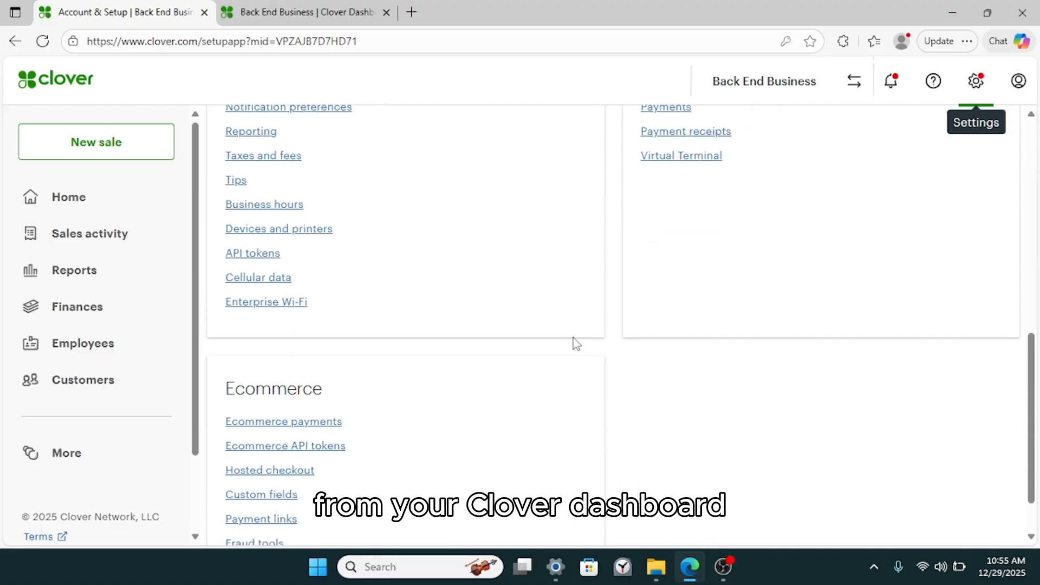
pyautogui.scroll(-1, 573, 337)
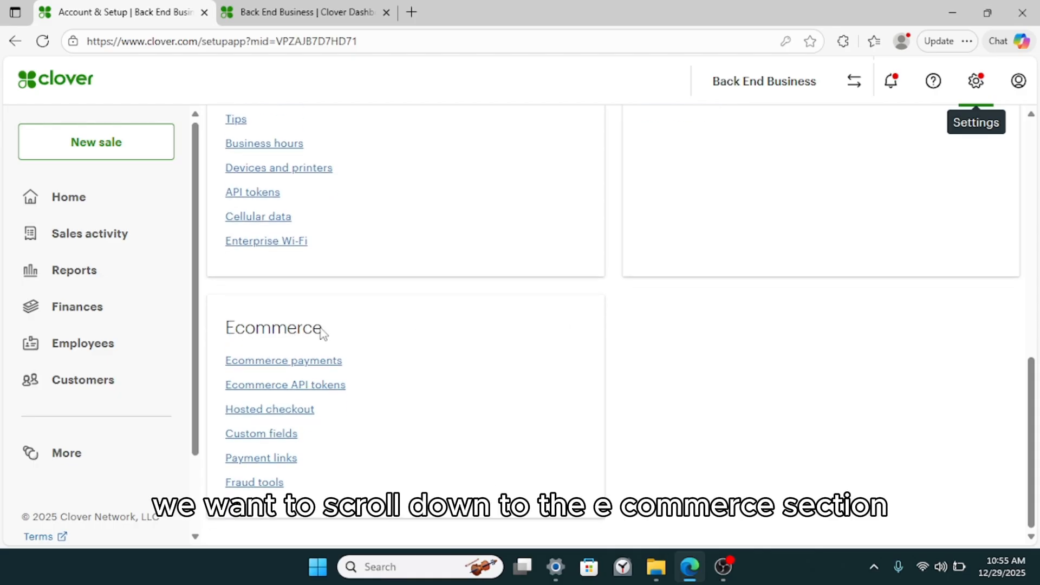
pyautogui.click(274, 459)
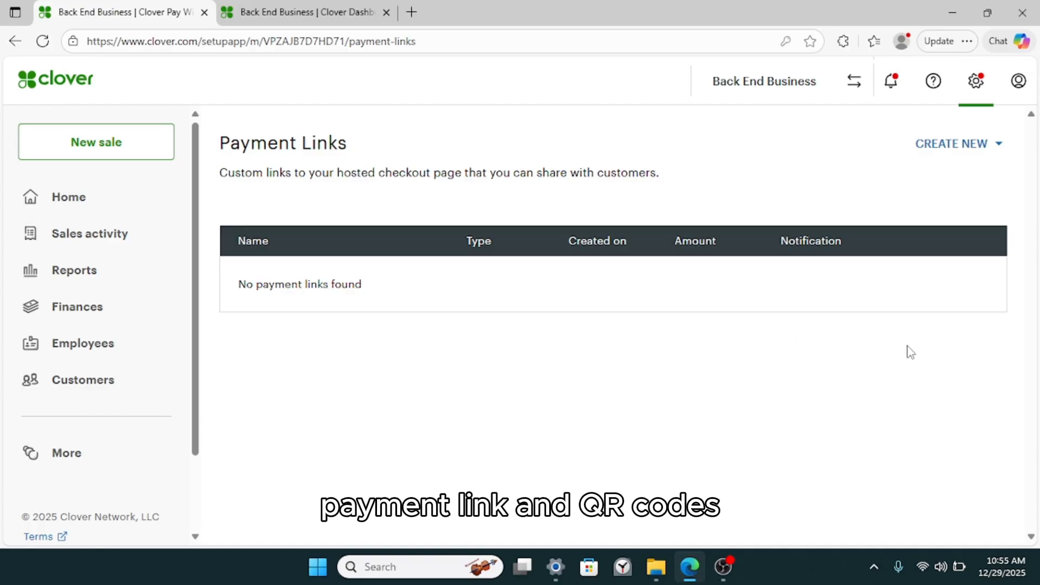
# Start a new payment link of type URL and name it "Test".
pyautogui.click(939, 152)
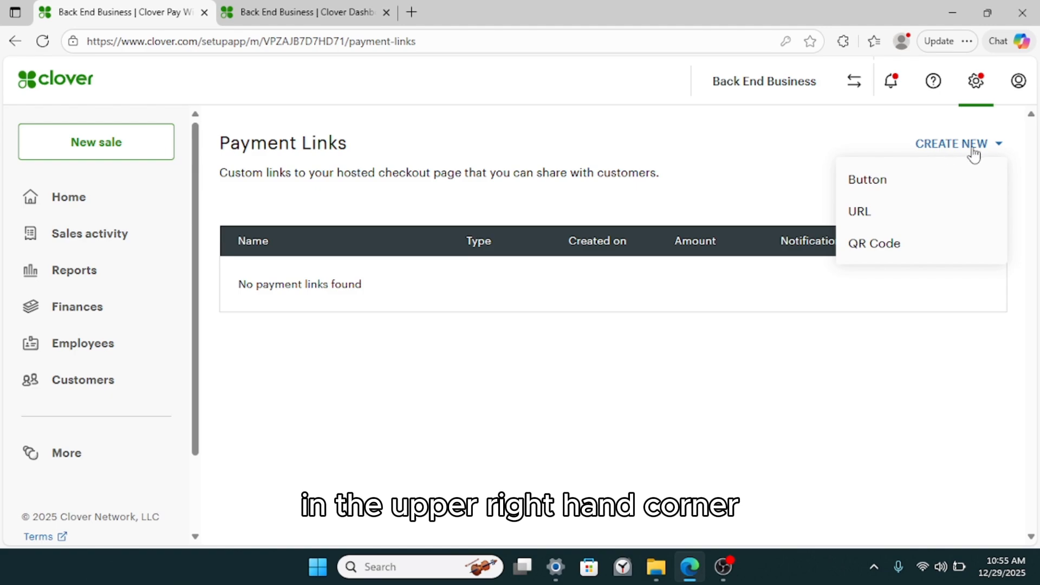
pyautogui.click(885, 217)
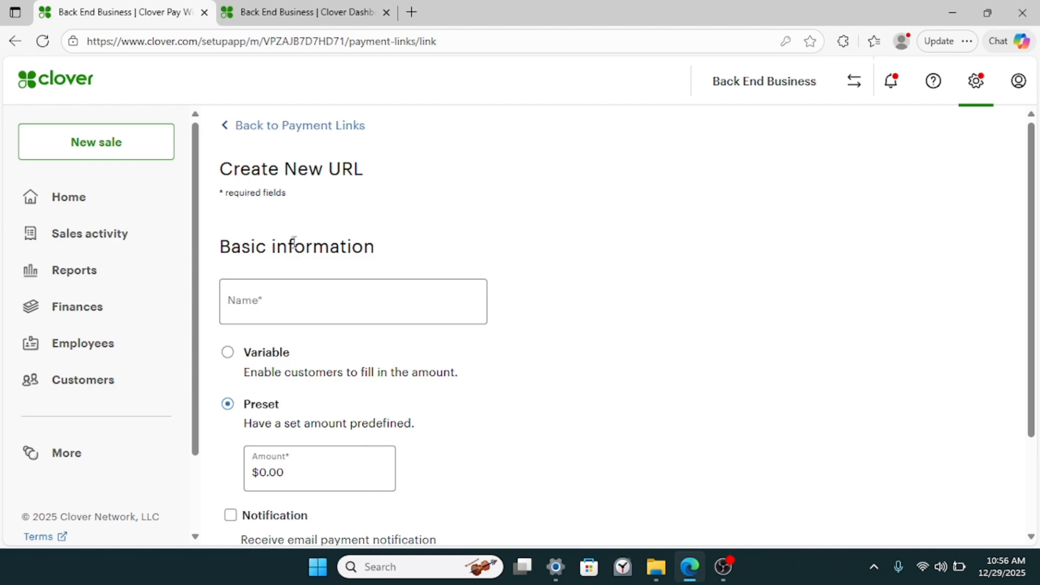
pyautogui.click(275, 306)
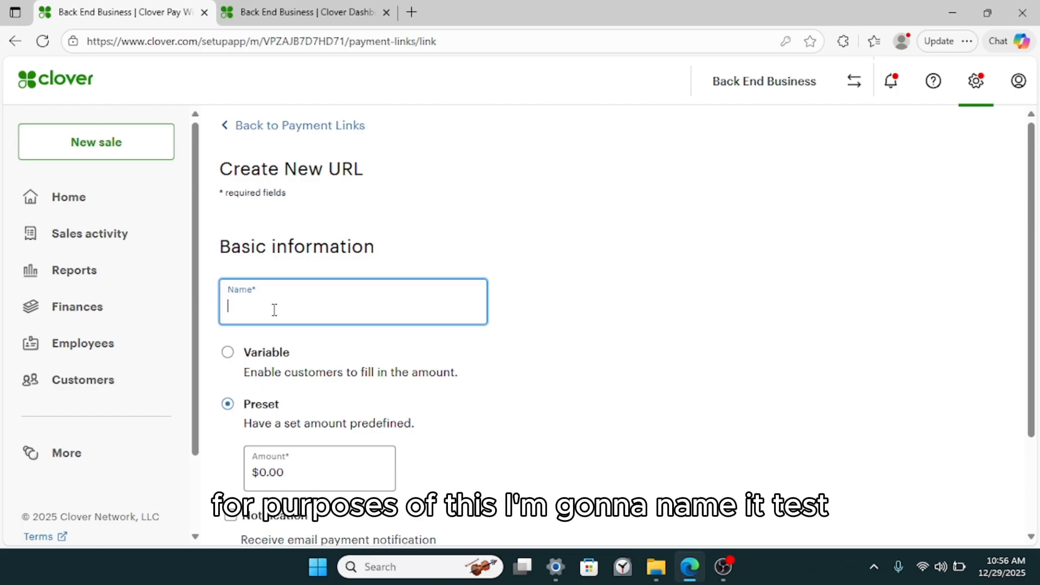
pyautogui.write('Test')
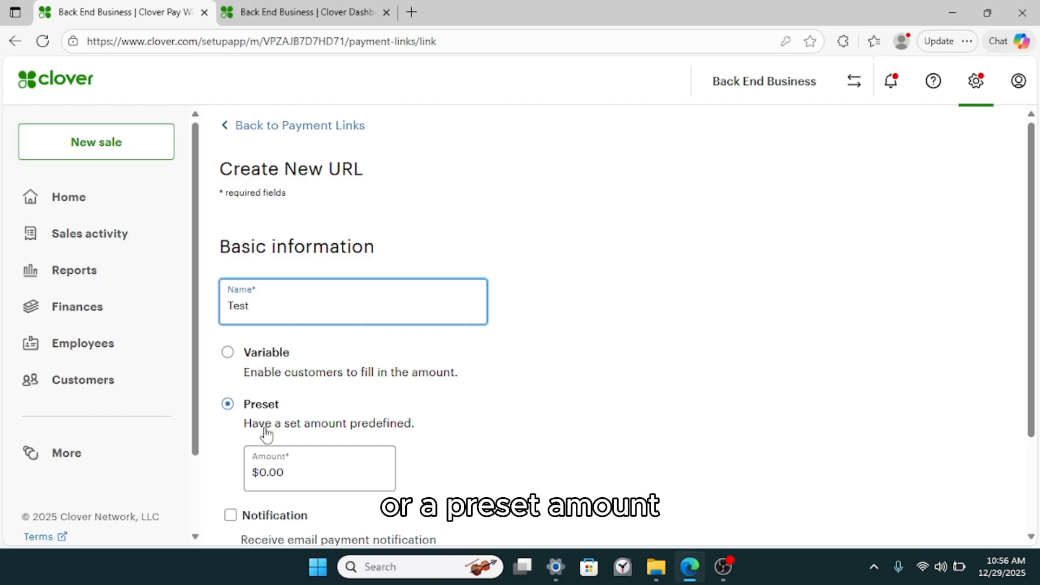
# Set the link's amount to Variable, enable the email payment notification, and save the payment link.
pyautogui.click(228, 352)
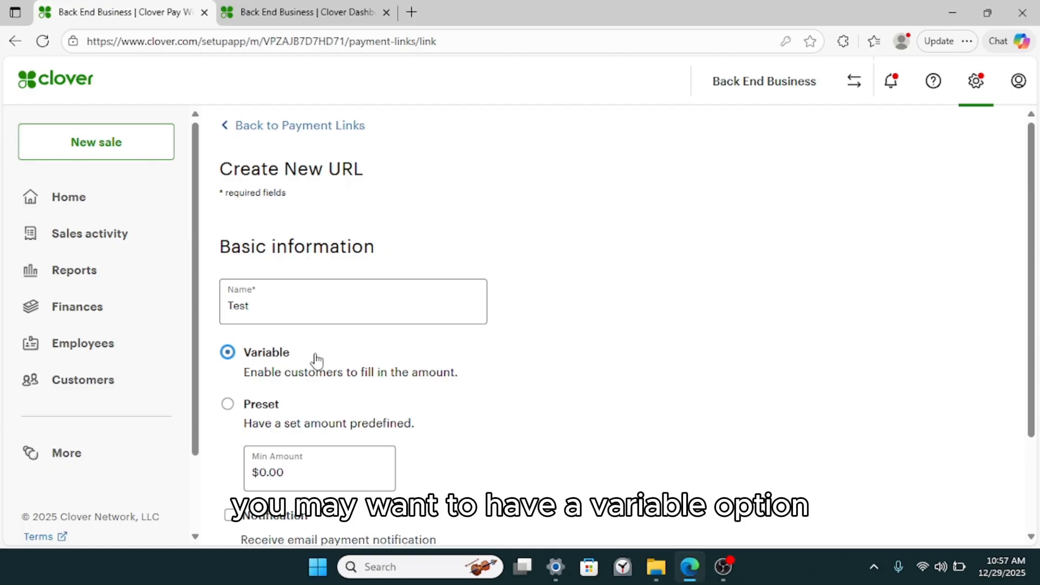
pyautogui.click(224, 410)
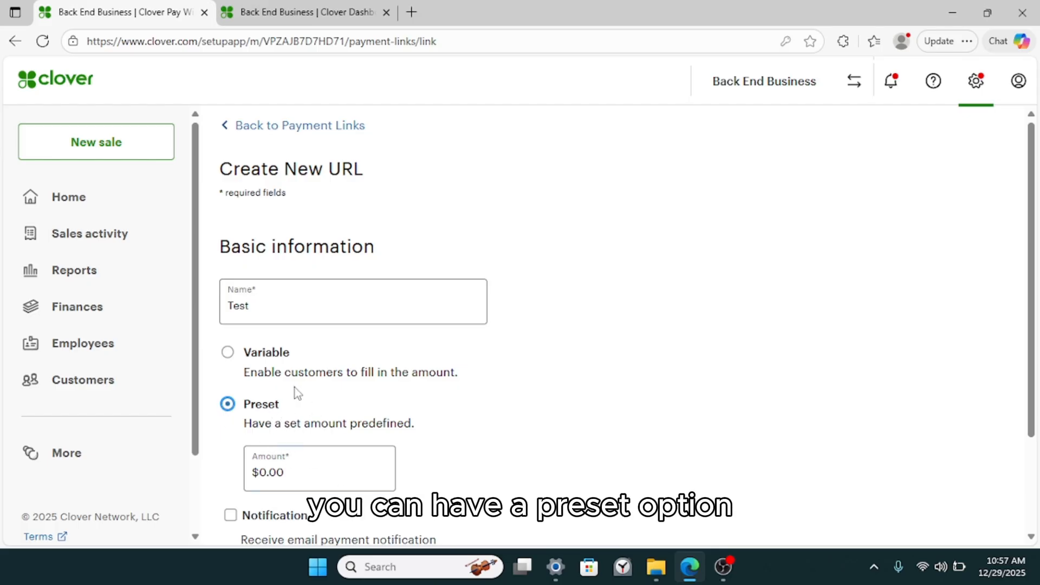
pyautogui.scroll(-1, 295, 391)
pyautogui.click(265, 293)
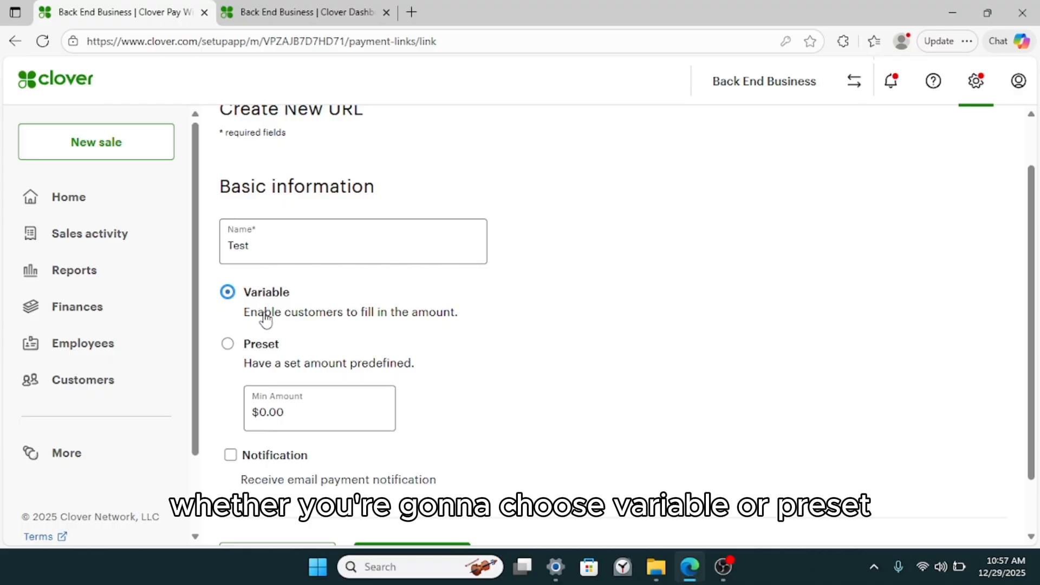
pyautogui.click(230, 459)
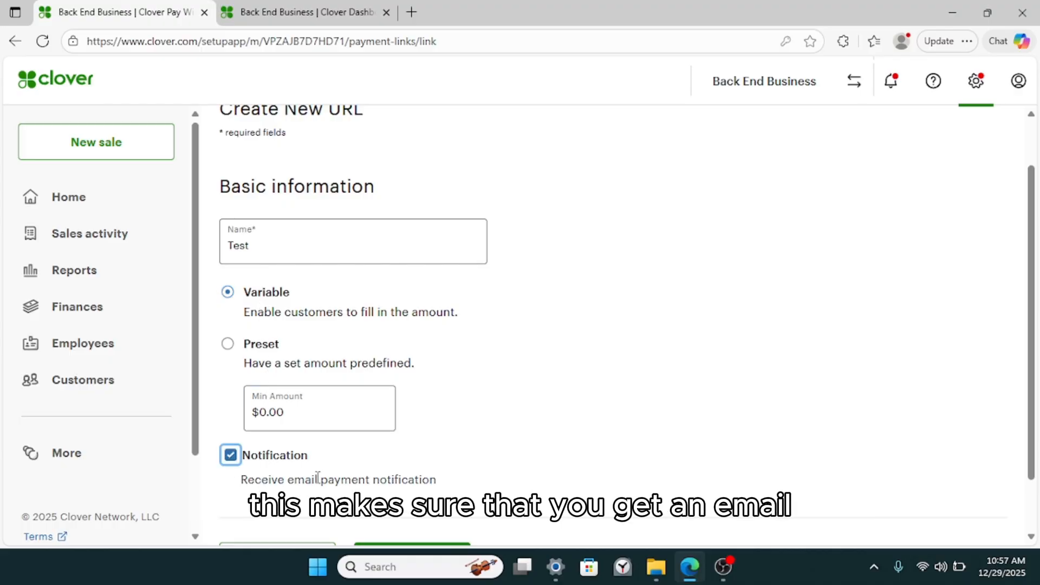
pyautogui.scroll(-1, 430, 493)
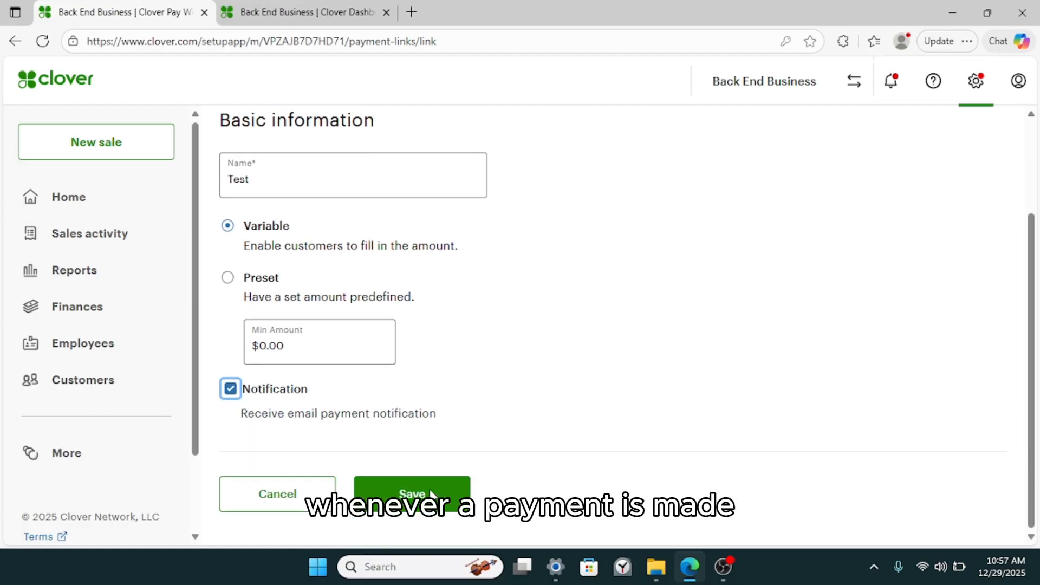
pyautogui.click(430, 490)
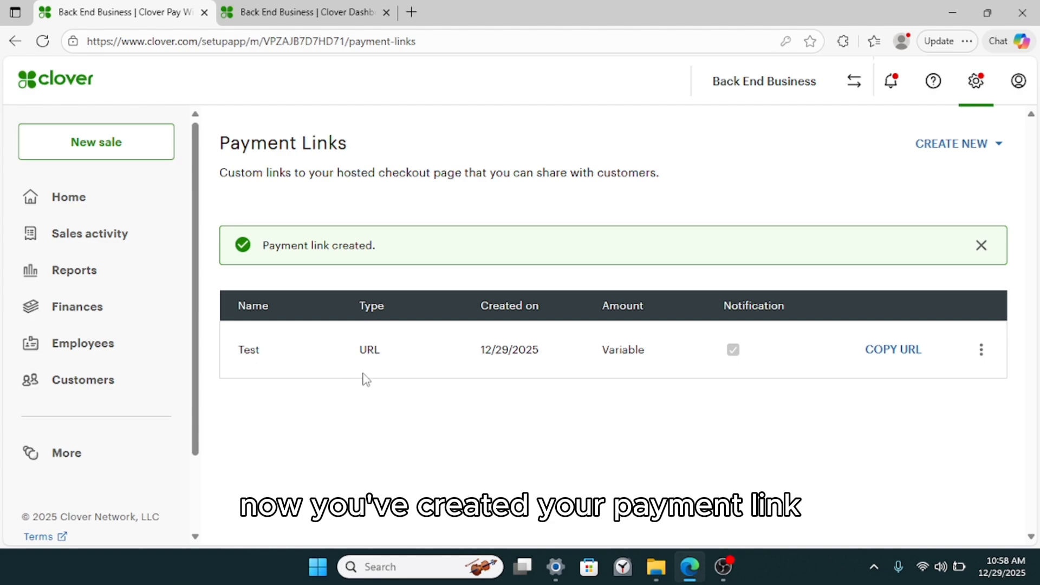
# Copy the Test payment link's URL and open it in the second browser tab.
pyautogui.click(895, 360)
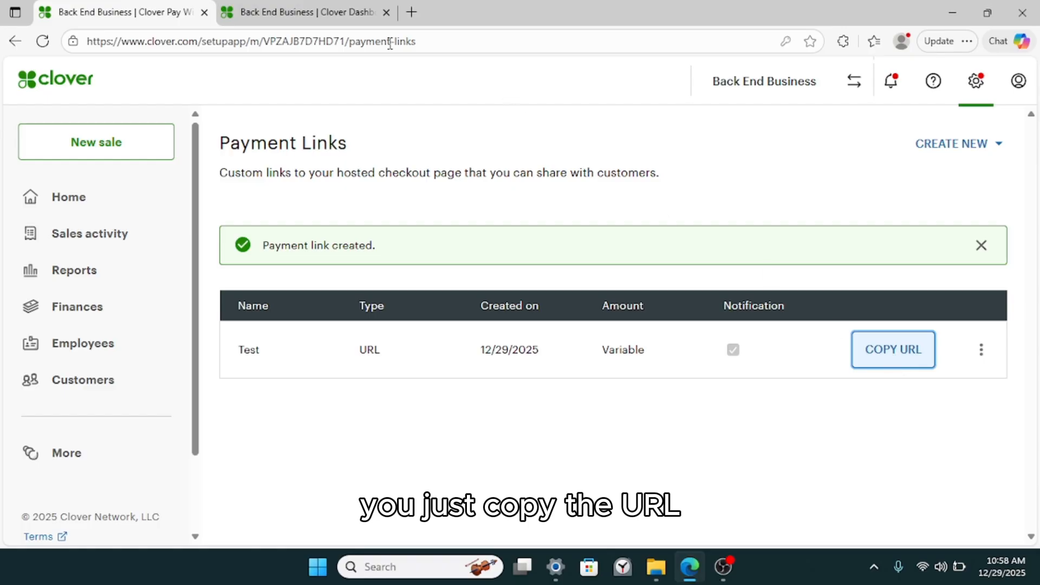
pyautogui.click(340, 16)
pyautogui.click(337, 41)
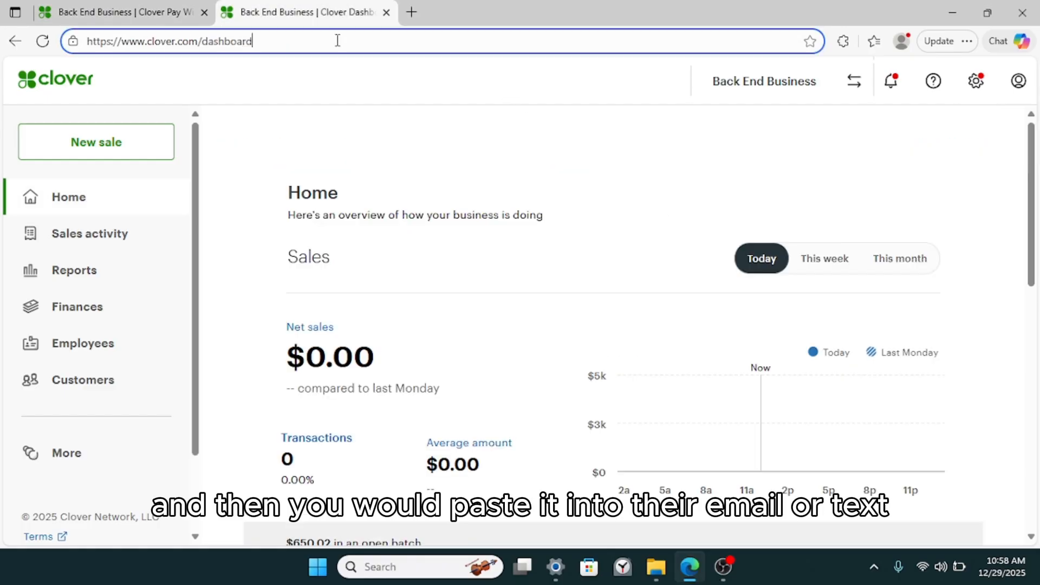
pyautogui.write('https://link.clover.com/urlshortener/JmTDnN')
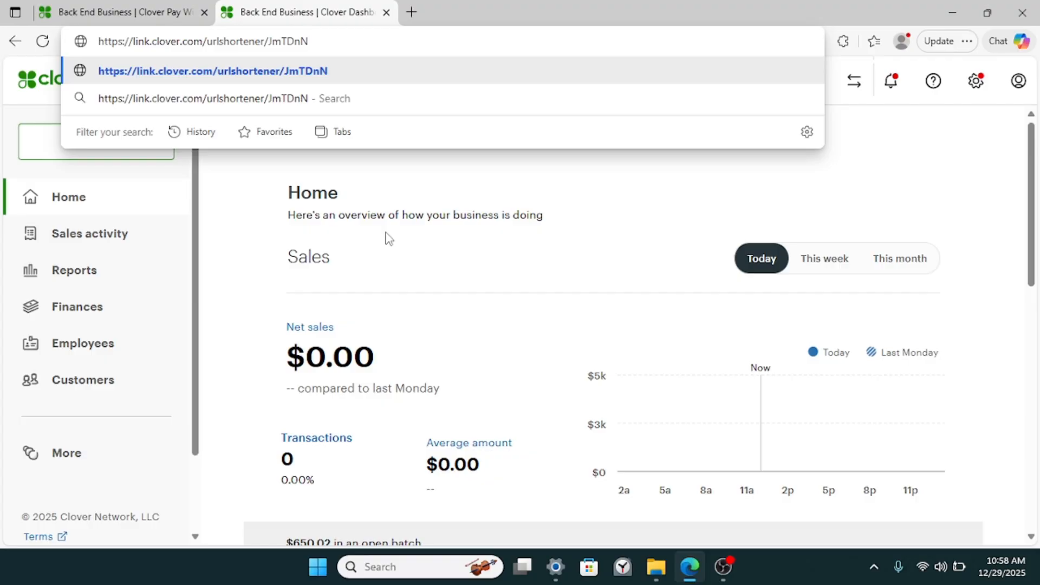
pyautogui.press('Return')
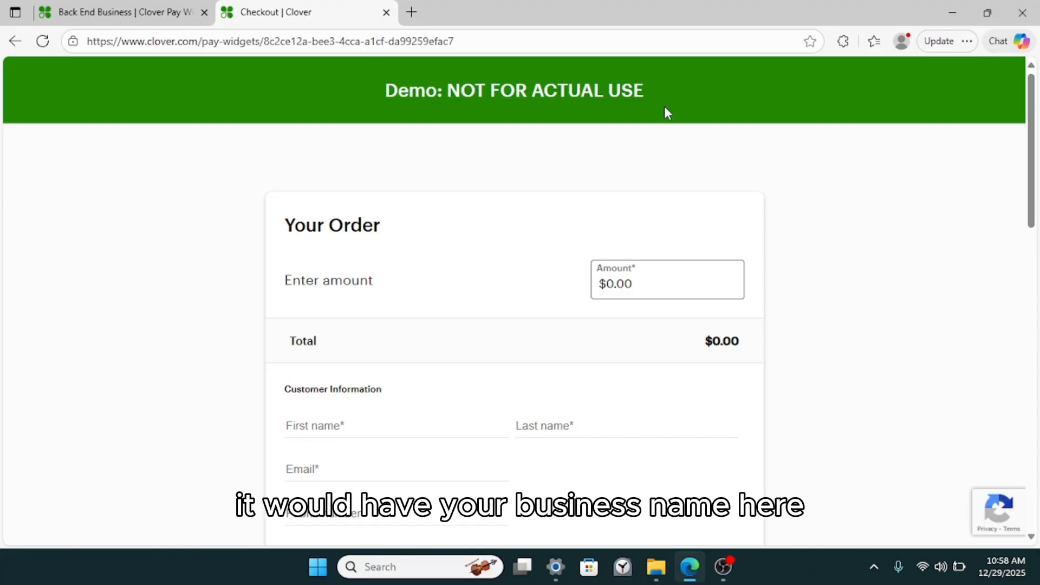
# Enter $150.00 as the order amount on the checkout page and review the customer information and payment method fields.
pyautogui.click(633, 287)
pyautogui.moveTo(633, 287); pyautogui.dragTo(626, 284)
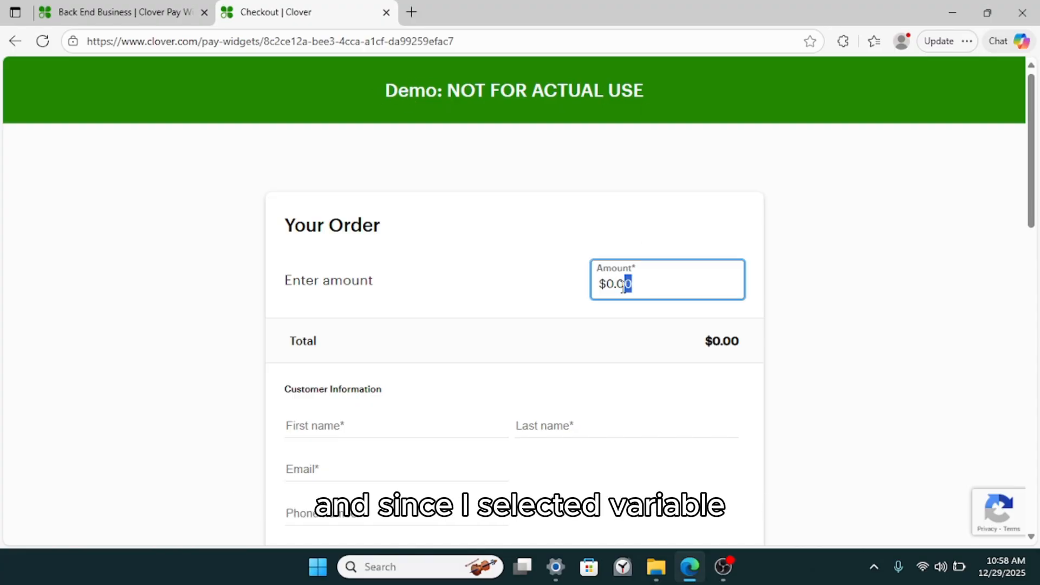
pyautogui.click(641, 292)
pyautogui.write('15000')
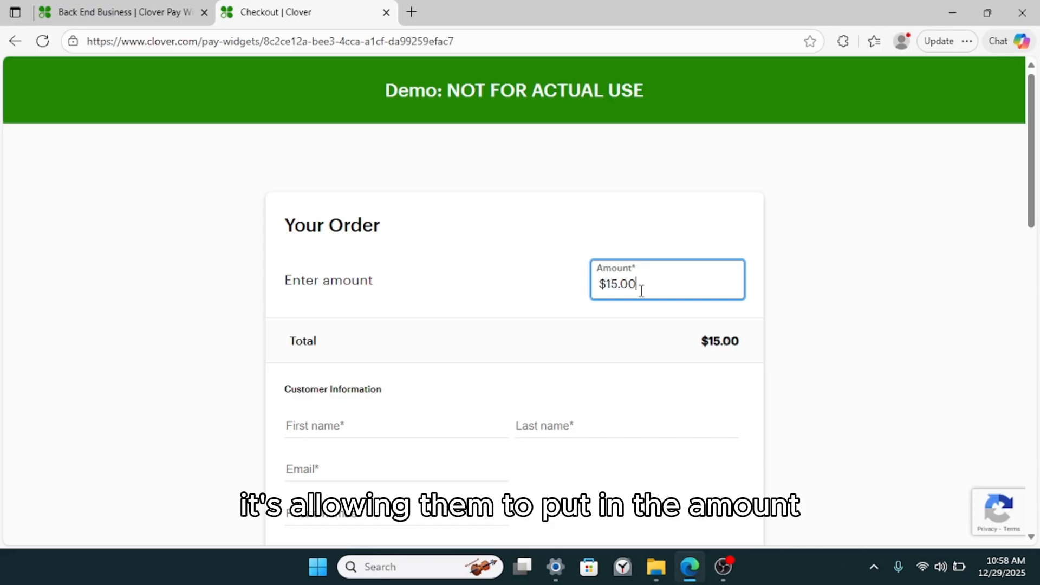
pyautogui.scroll(-2, 583, 456)
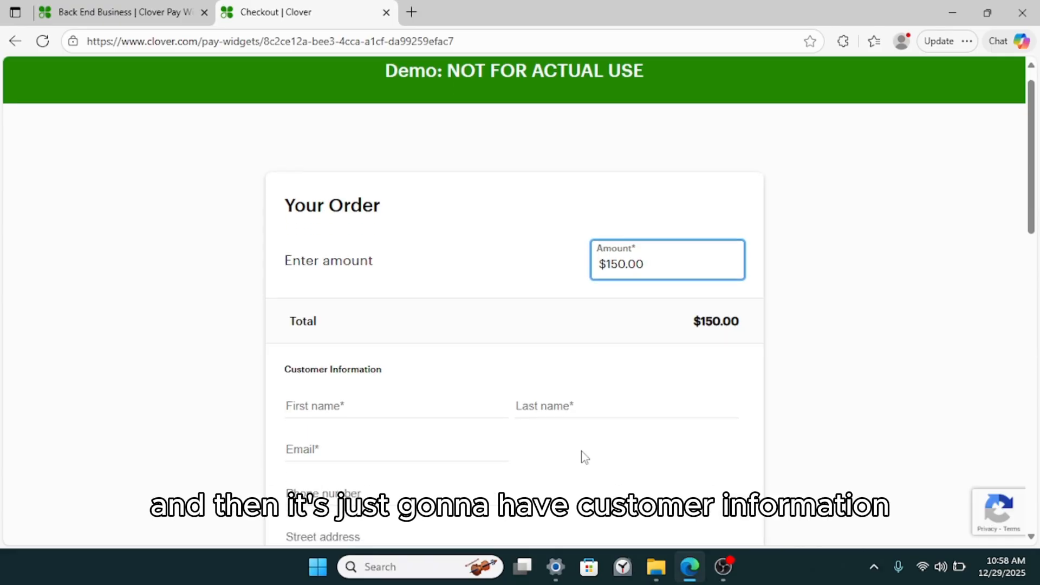
pyautogui.scroll(-5, 584, 456)
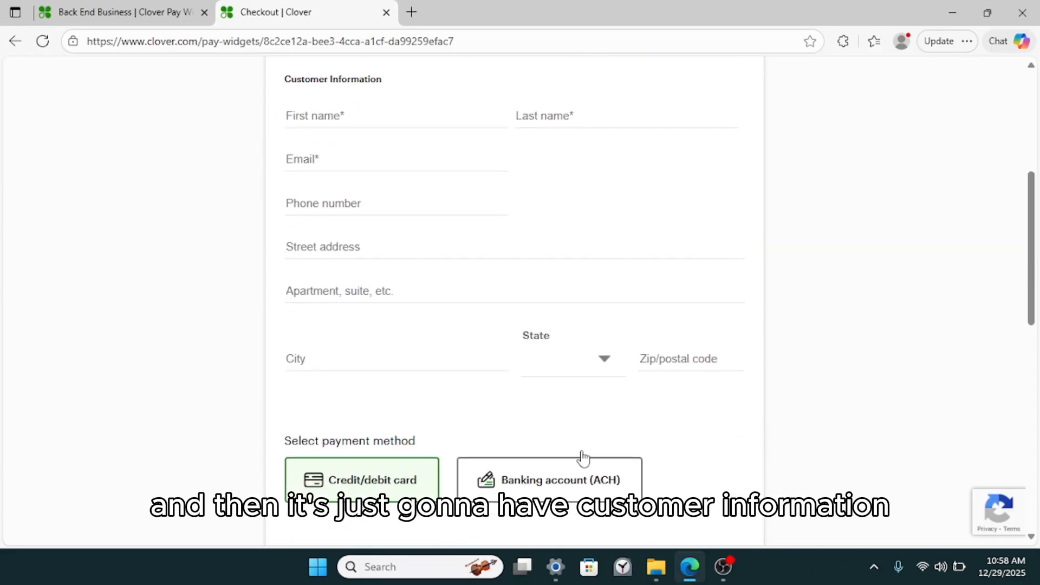
pyautogui.scroll(-8, 584, 455)
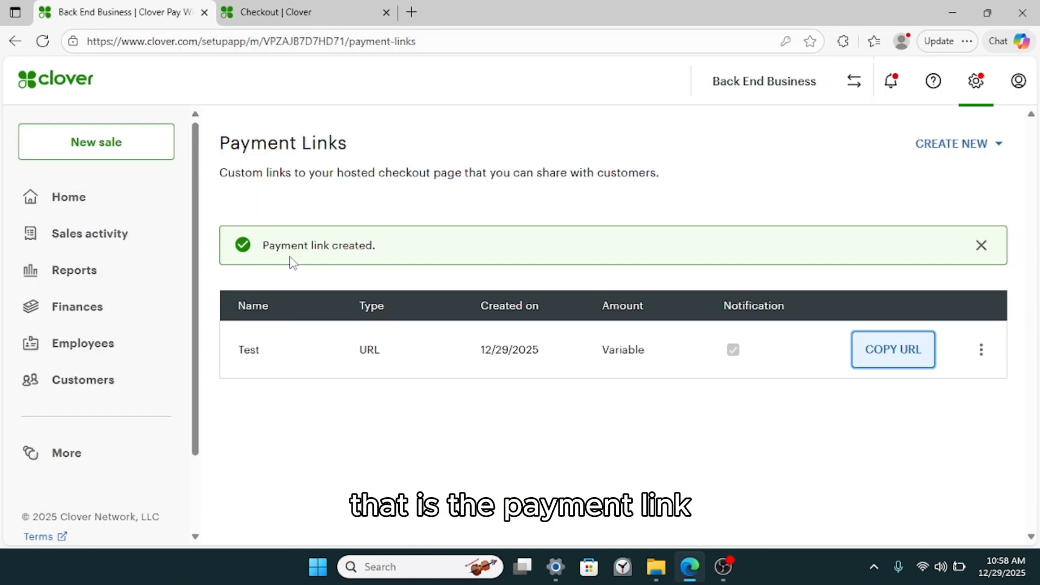
# Dismiss the link creation notice and reopen the Payment Links page from the Ecommerce settings.
pyautogui.click(982, 246)
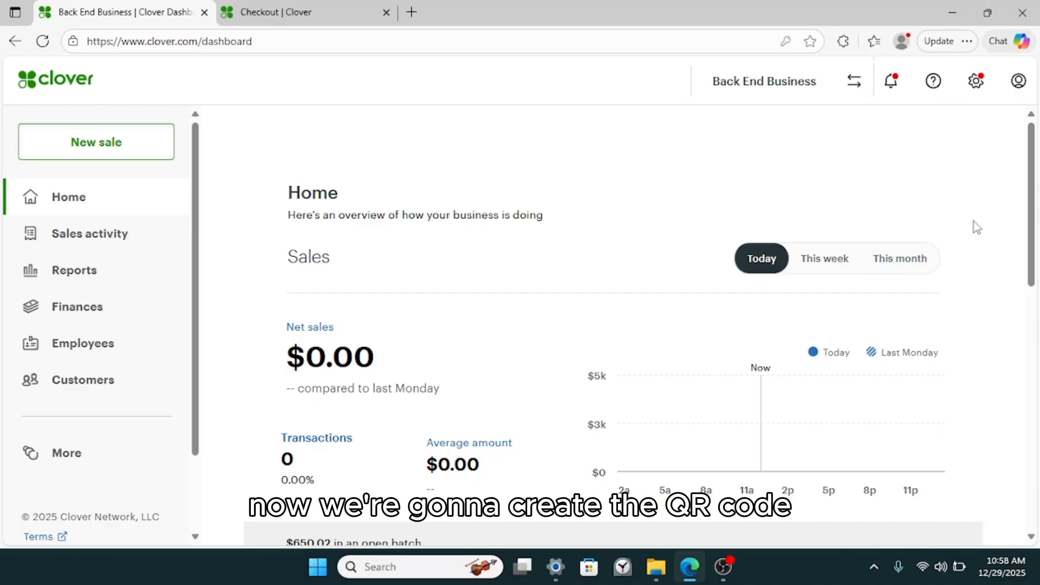
pyautogui.click(977, 81)
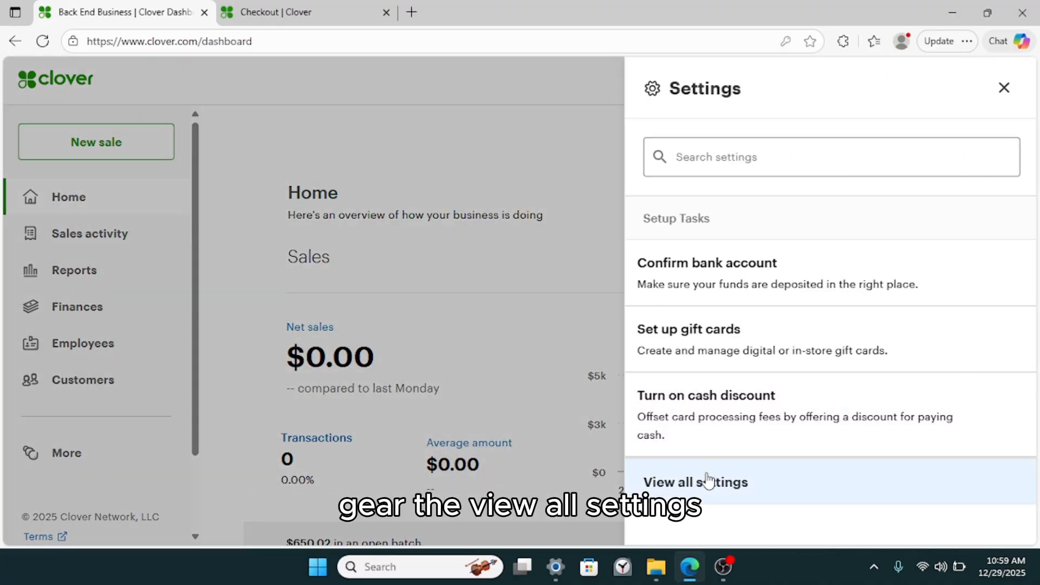
pyautogui.click(707, 480)
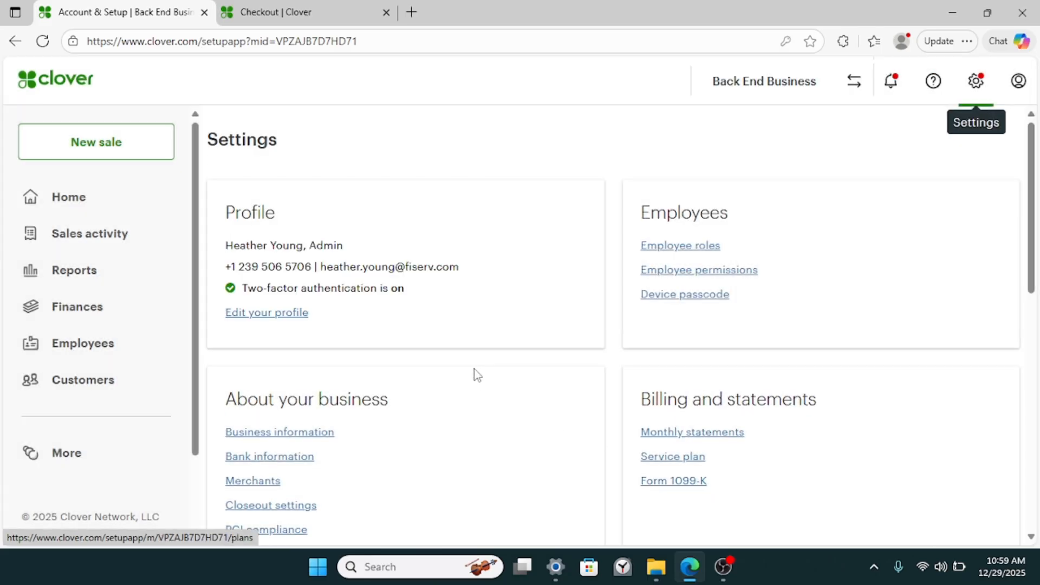
pyautogui.scroll(-10, 476, 374)
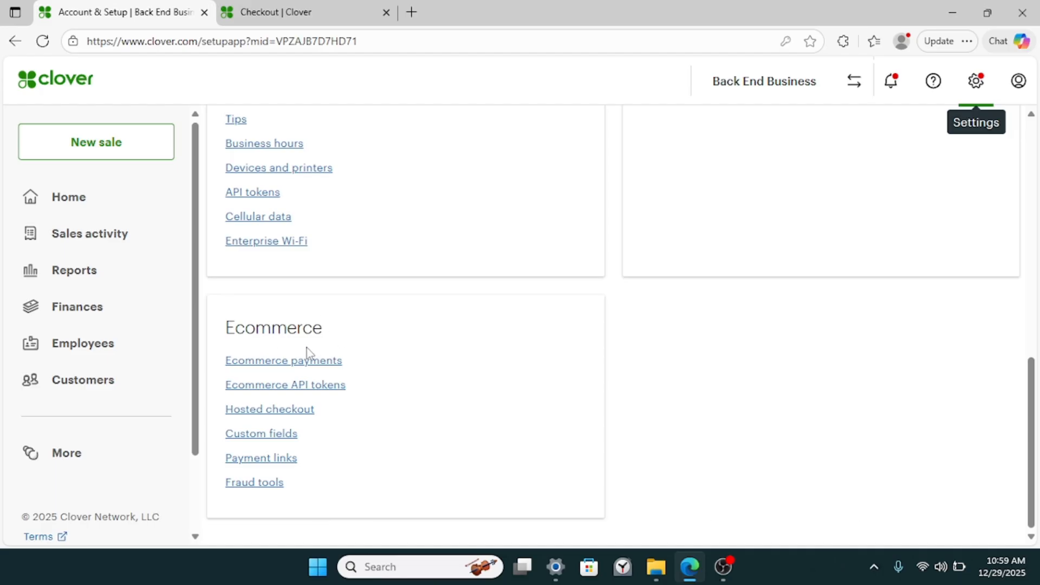
pyautogui.click(283, 458)
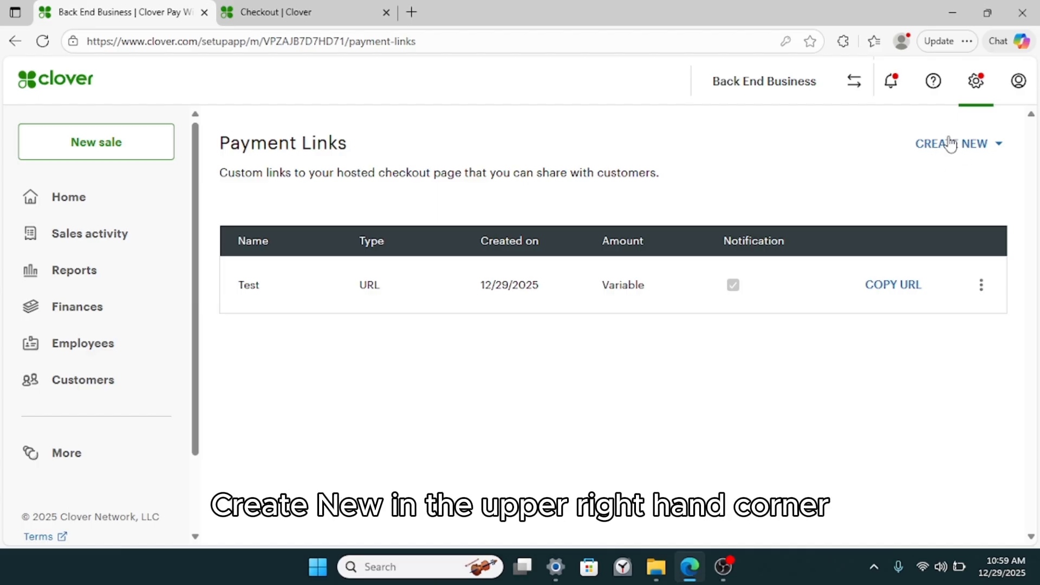
# Start a new payment link of type QR Code and name it "Test1".
pyautogui.click(959, 150)
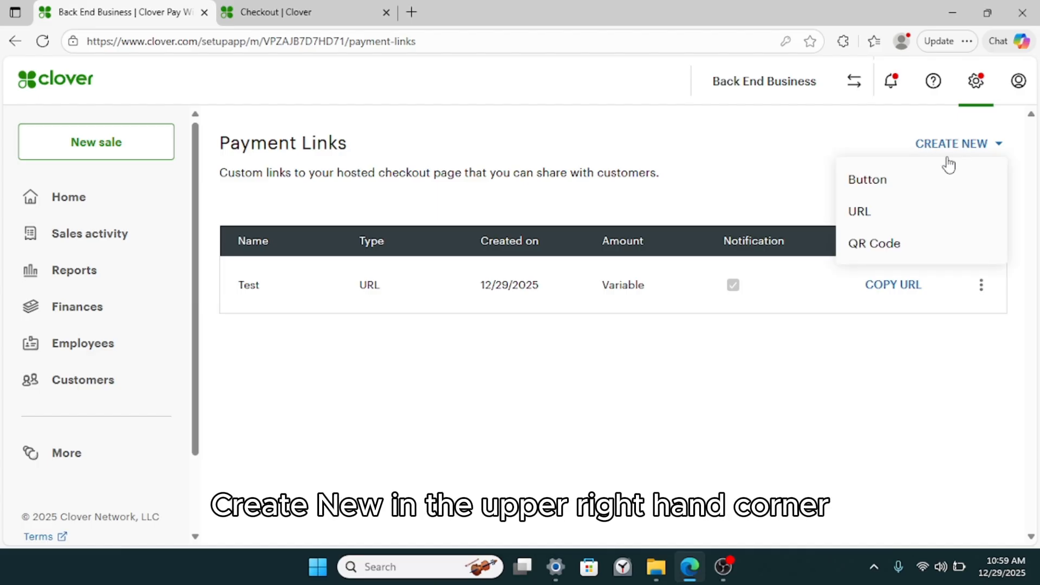
pyautogui.click(913, 249)
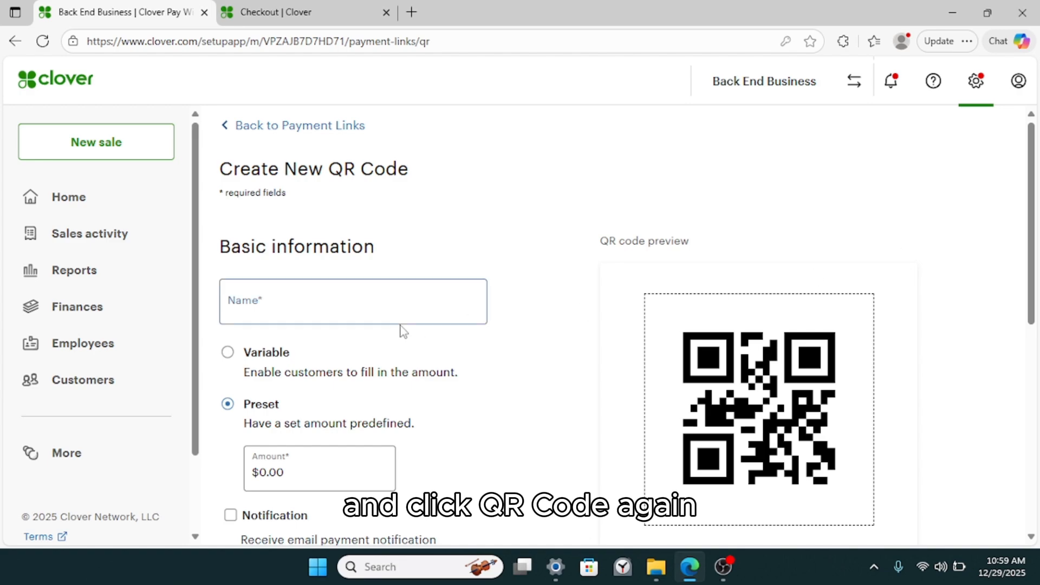
pyautogui.write('T')
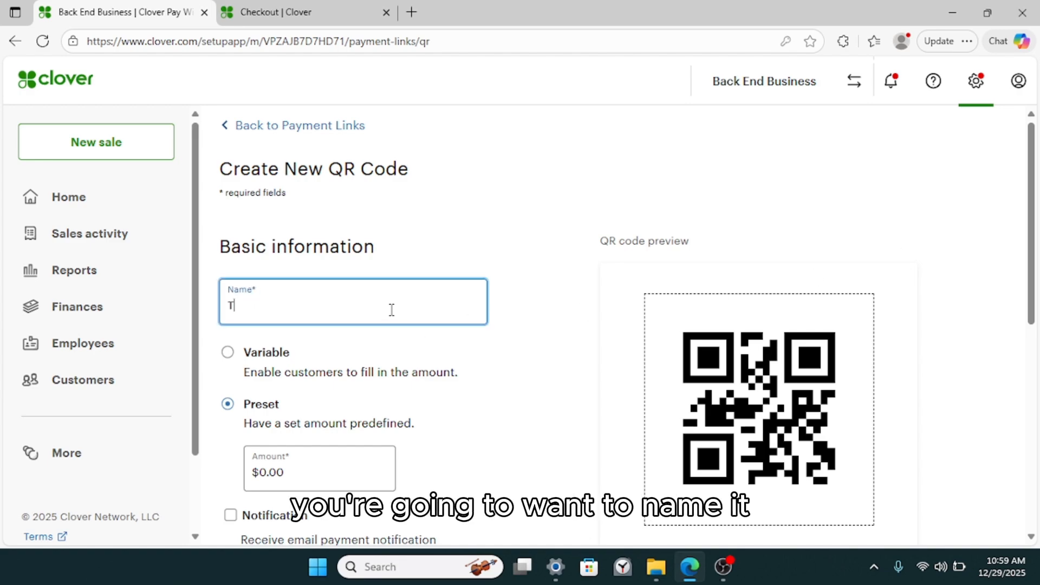
pyautogui.write('est1')
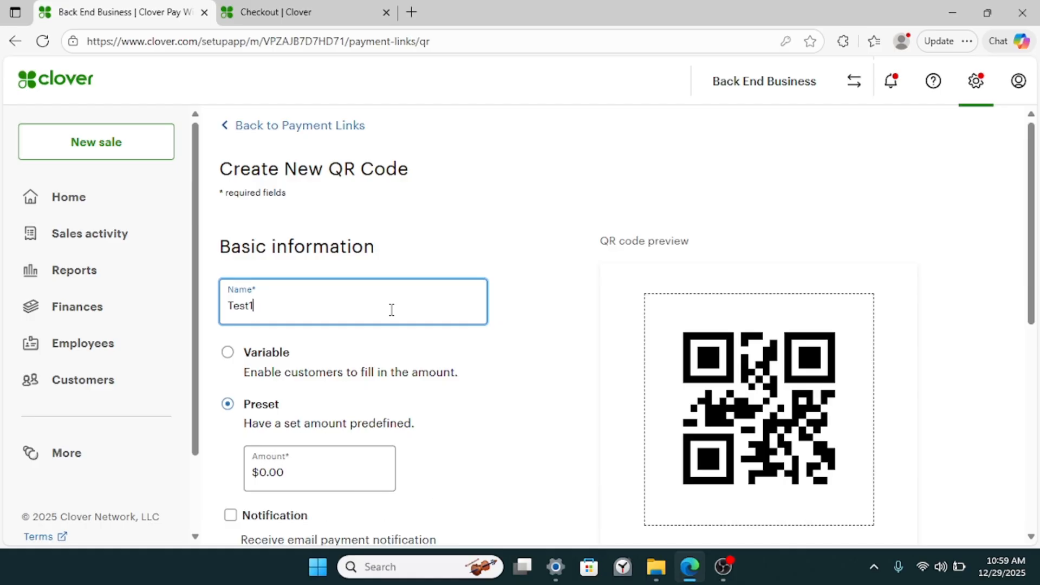
# Name the QR code "Test1", set its amount type to Variable, and enable email payment notifications.
pyautogui.moveTo(271, 304); pyautogui.dragTo(200, 303)
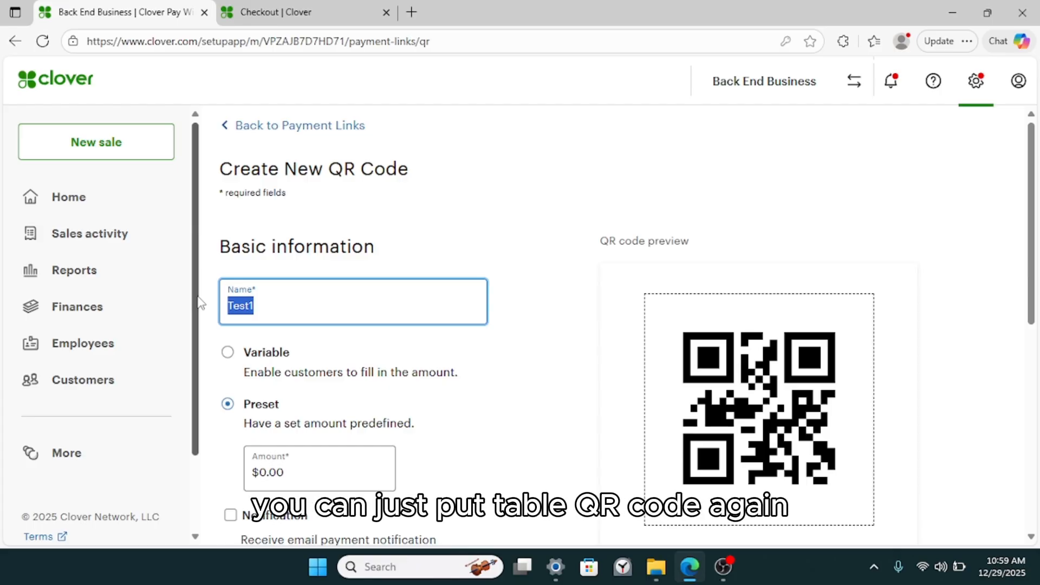
pyautogui.write('Test1')
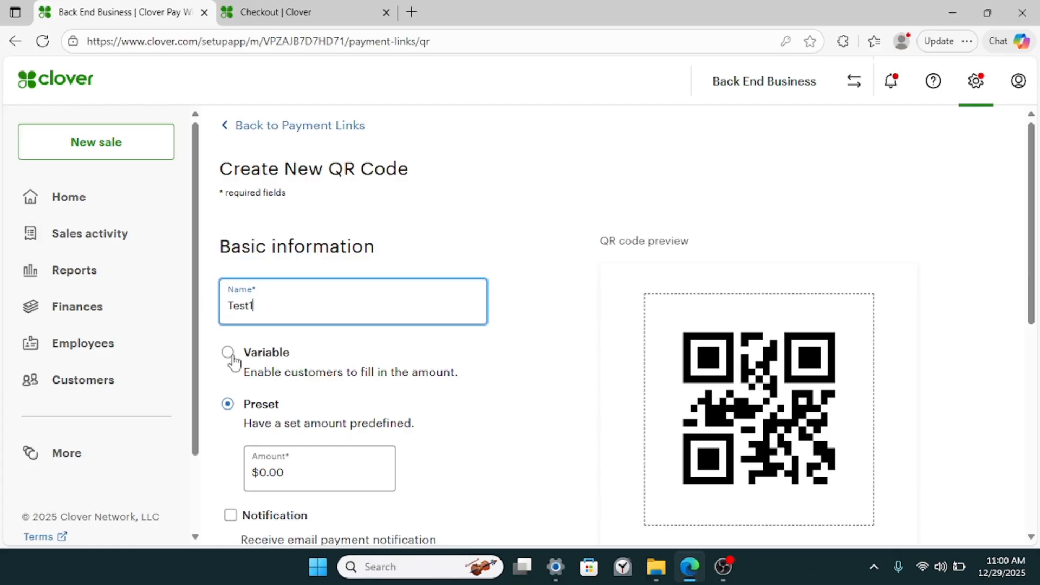
pyautogui.click(228, 352)
pyautogui.scroll(-2, 227, 353)
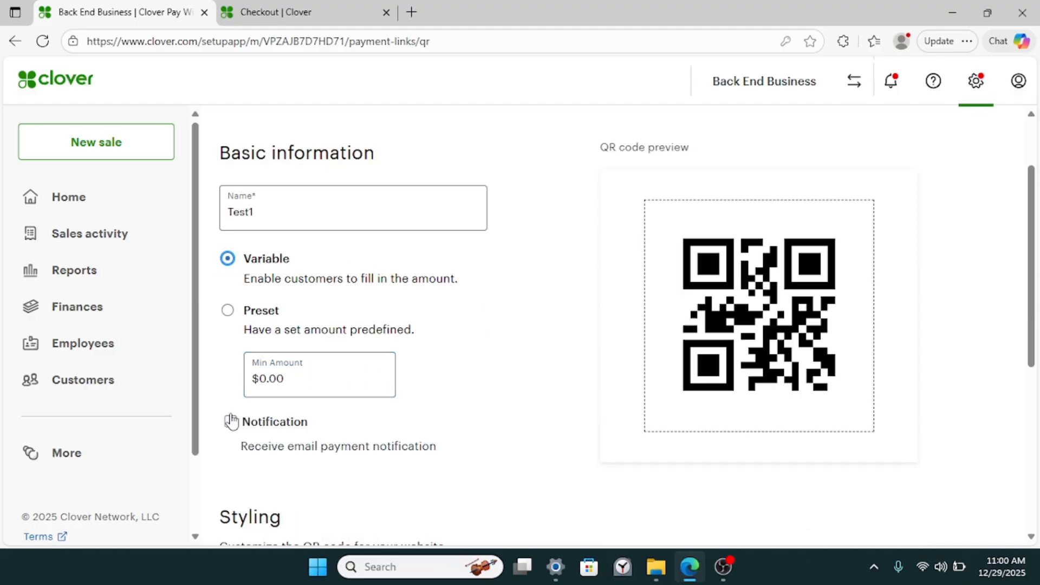
pyautogui.click(231, 422)
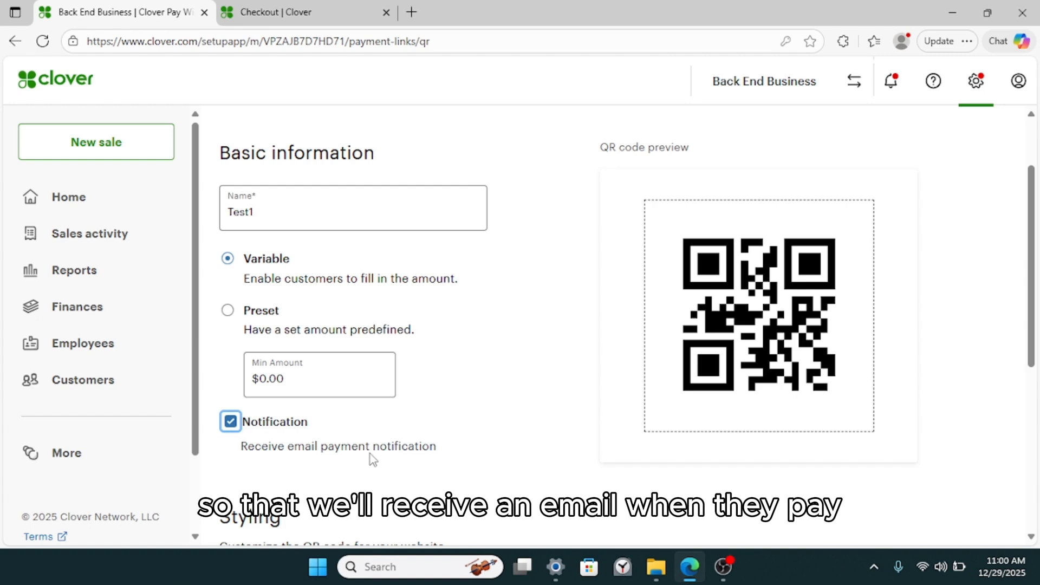
# Review the QR code's styling options and save the new payment QR code.
pyautogui.scroll(-3, 372, 459)
pyautogui.scroll(-2, 371, 460)
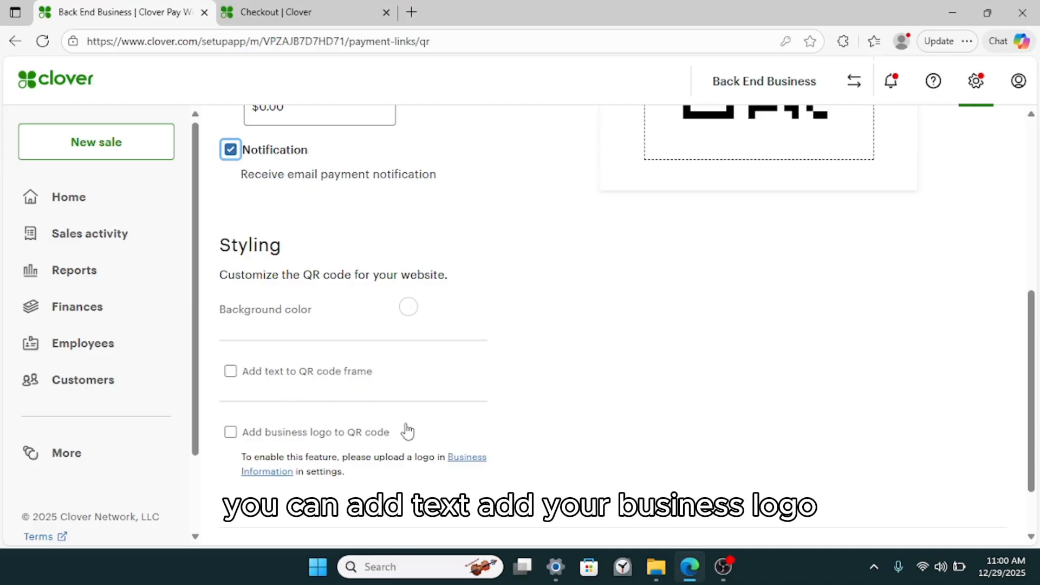
pyautogui.scroll(-2, 347, 458)
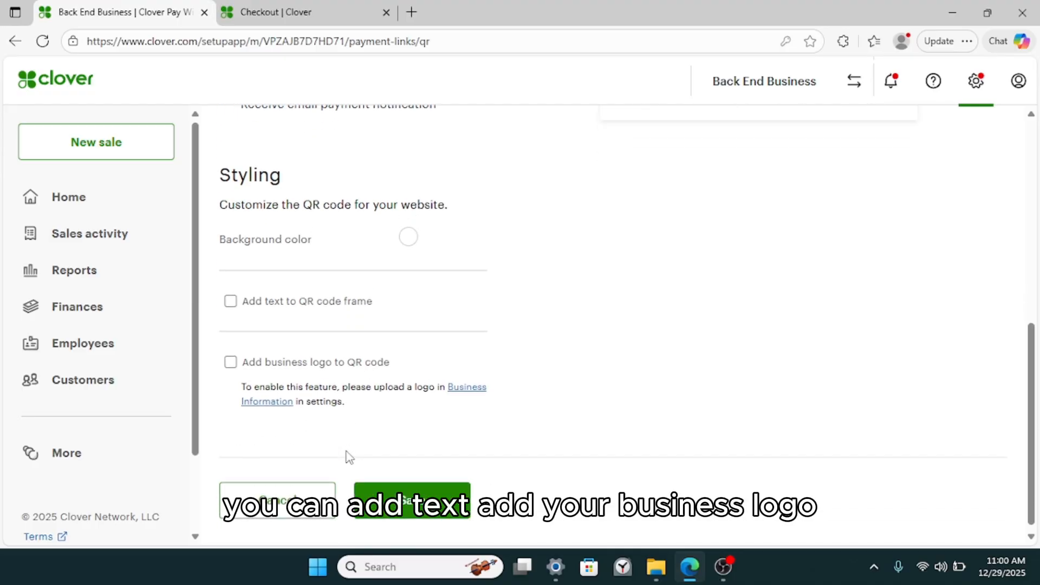
pyautogui.scroll(6, 349, 458)
pyautogui.scroll(-5, 349, 458)
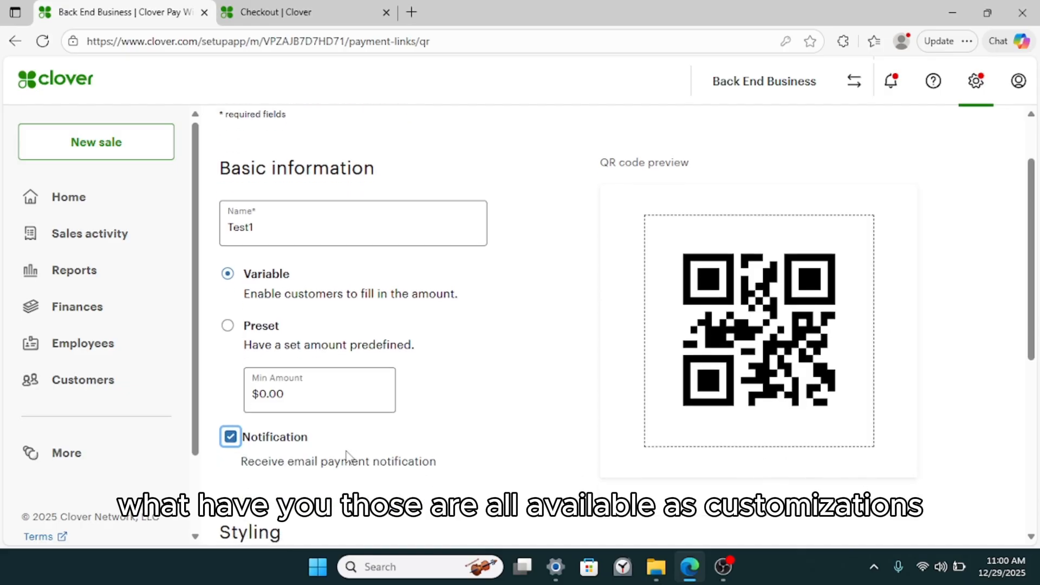
pyautogui.scroll(-2, 348, 458)
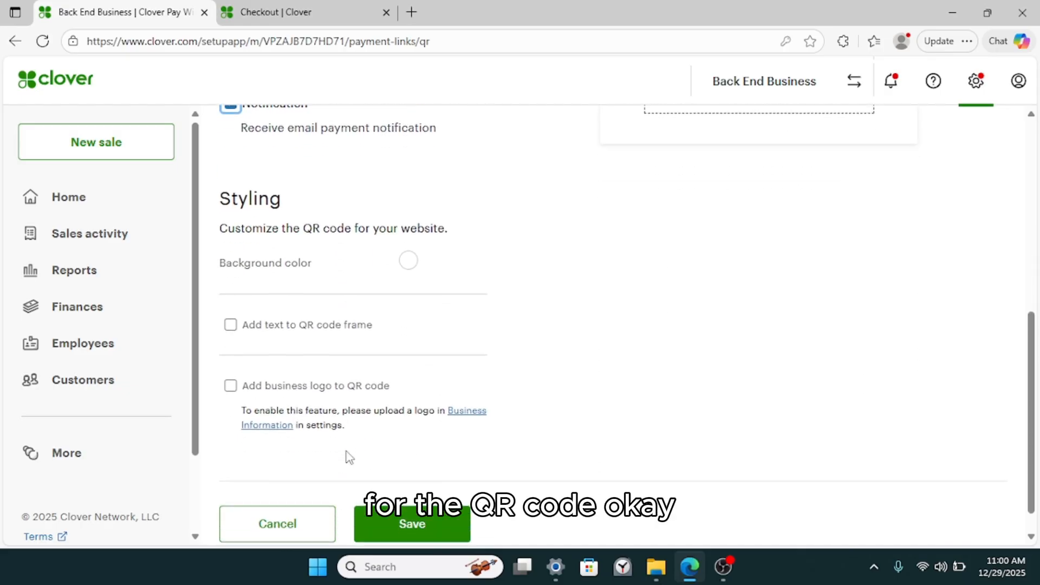
pyautogui.click(387, 525)
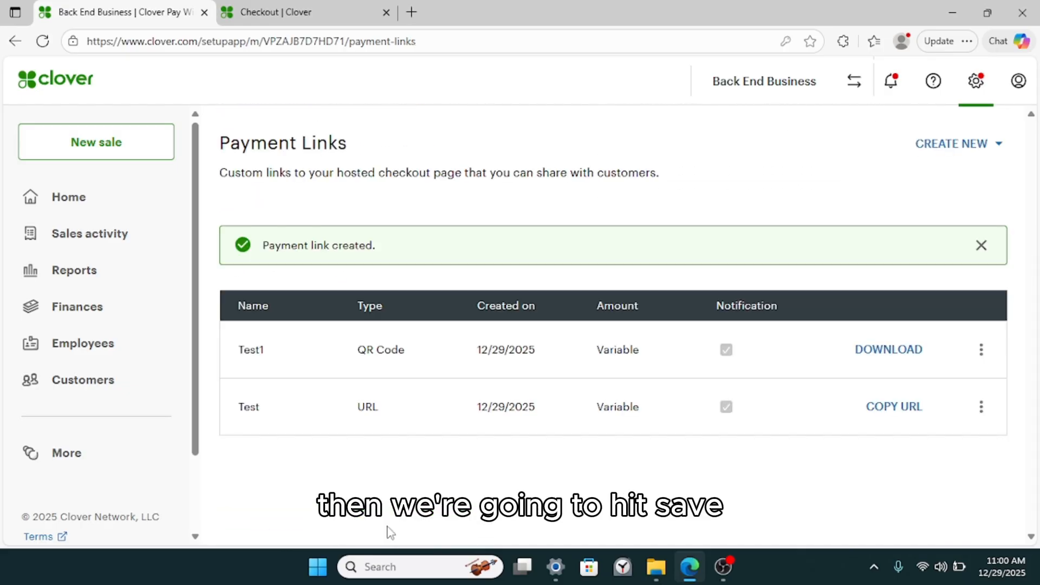
# Download the Test1 QR code as a small 100 x 100 px PNG and open the downloaded image.
pyautogui.click(893, 367)
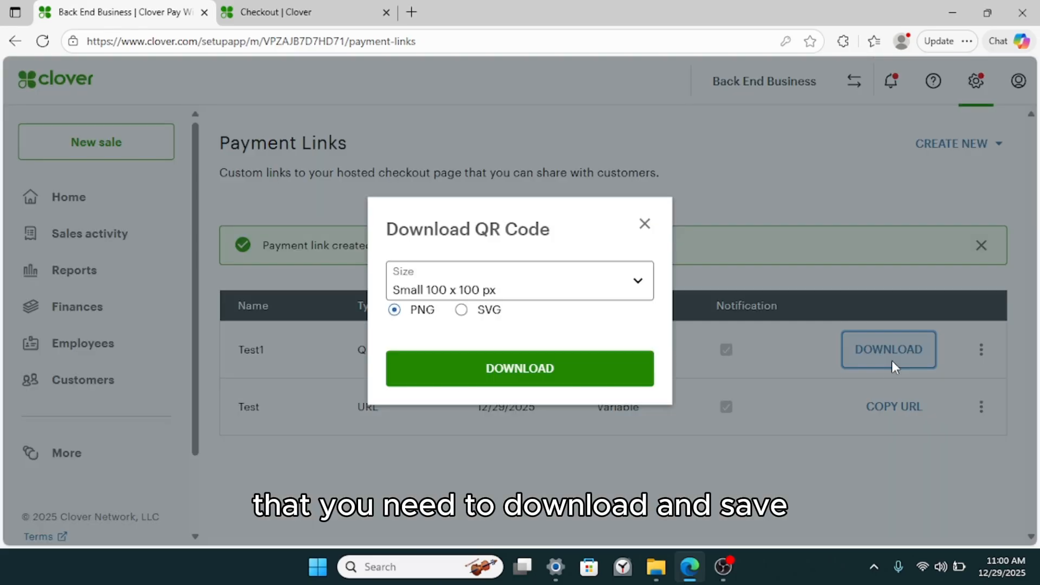
pyautogui.click(517, 383)
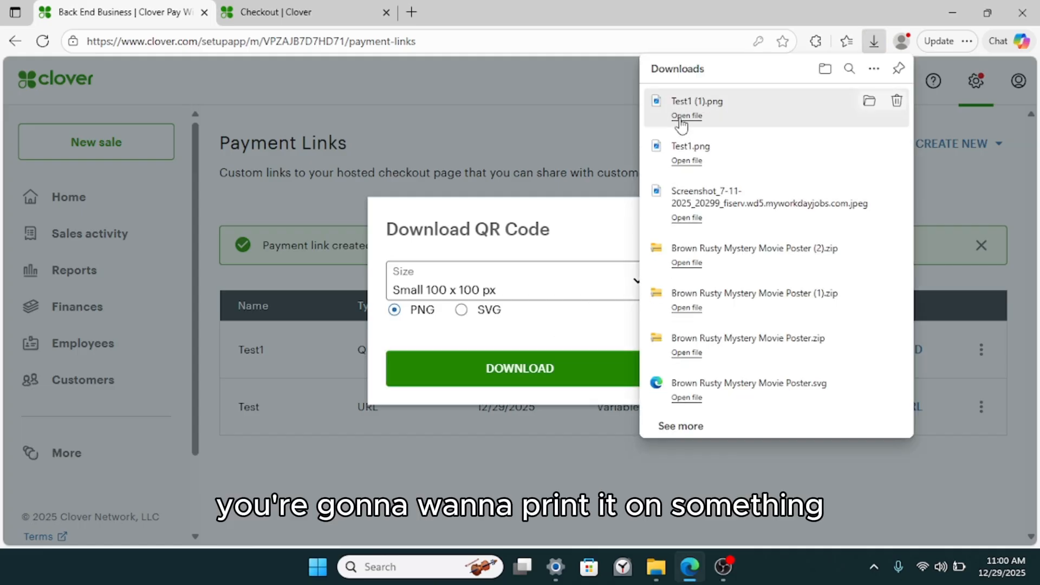
pyautogui.click(685, 117)
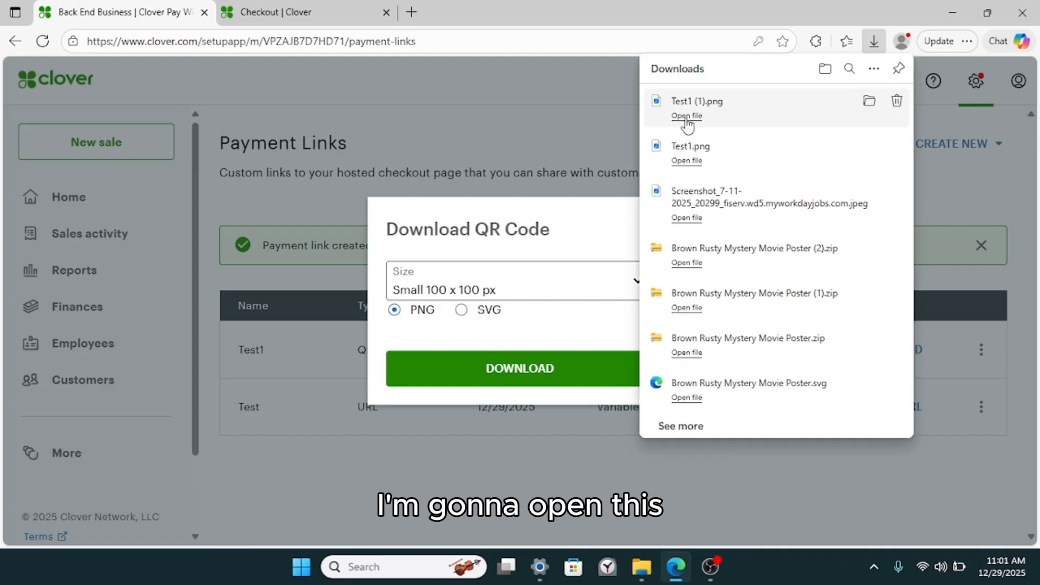
pyautogui.moveTo(744, 567)
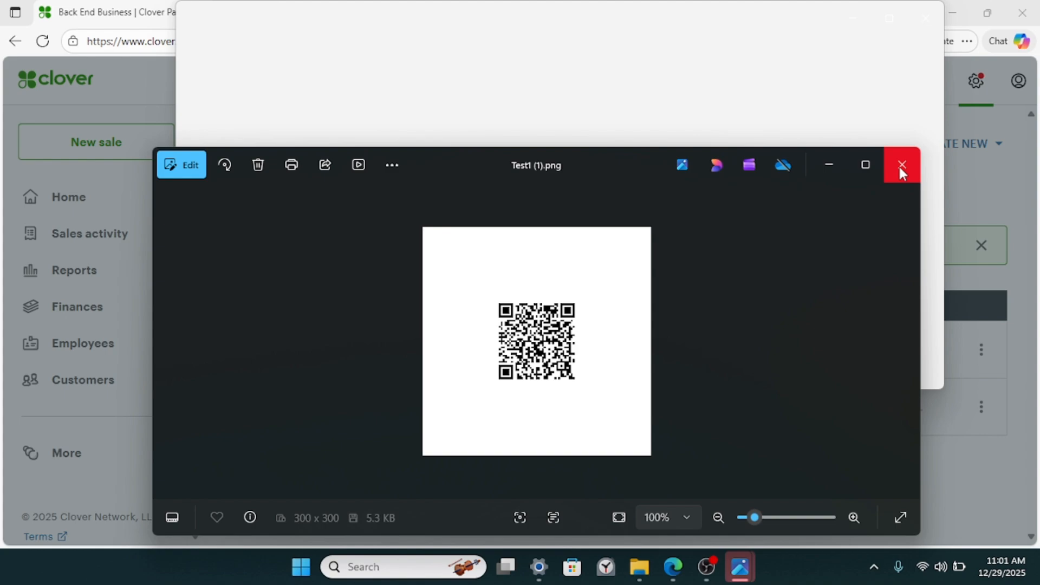
# Close the QR code image viewer and dismiss the Download QR Code dialog.
pyautogui.click(931, 23)
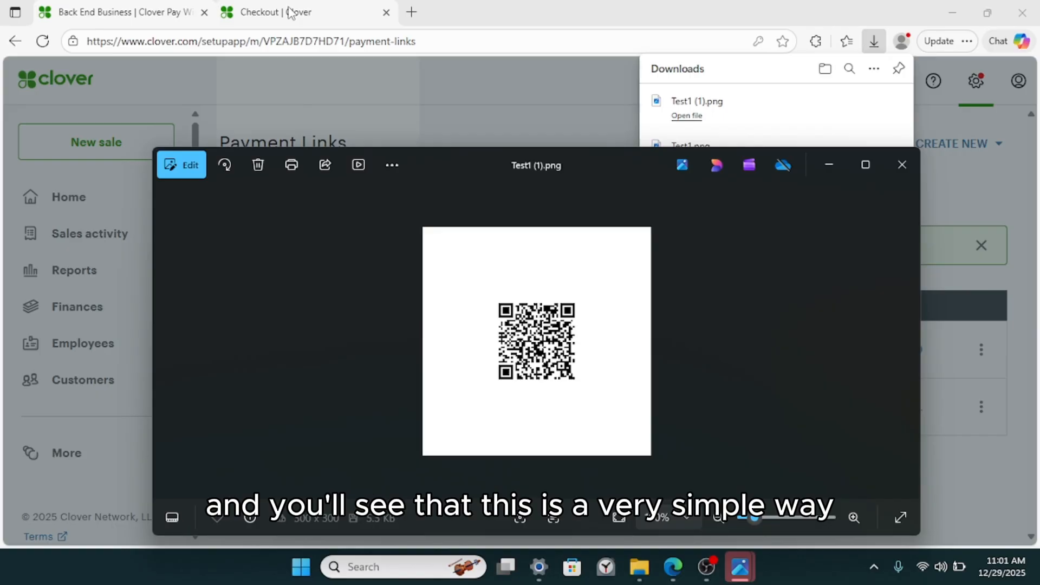
pyautogui.moveTo(292, 12)
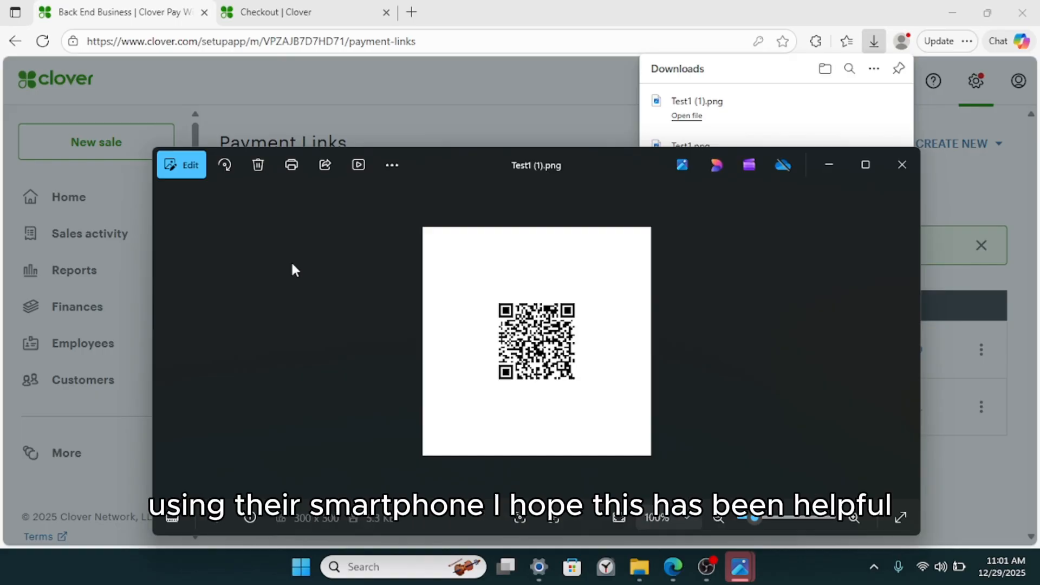
pyautogui.click(902, 167)
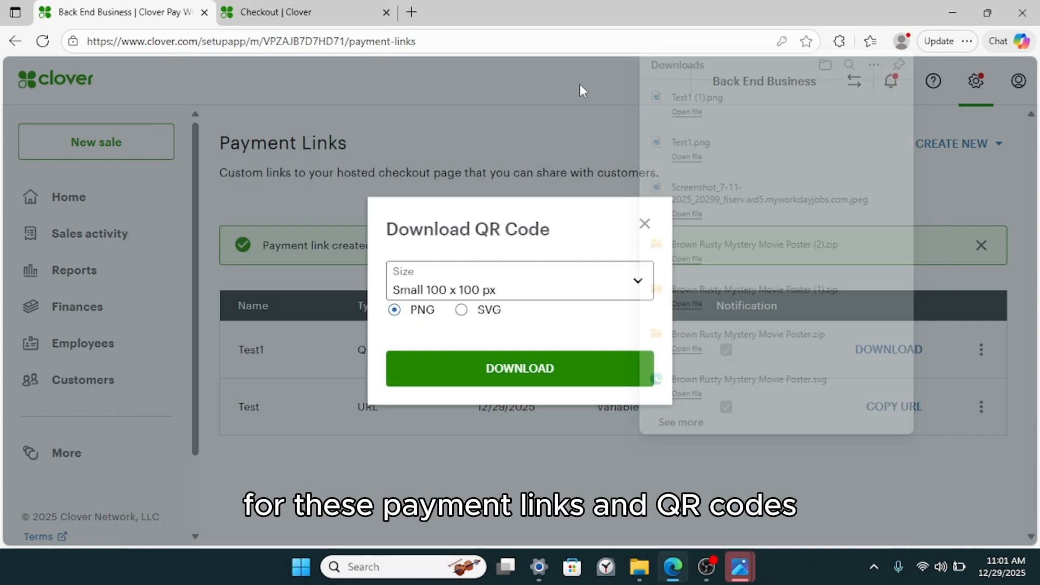
pyautogui.click(645, 223)
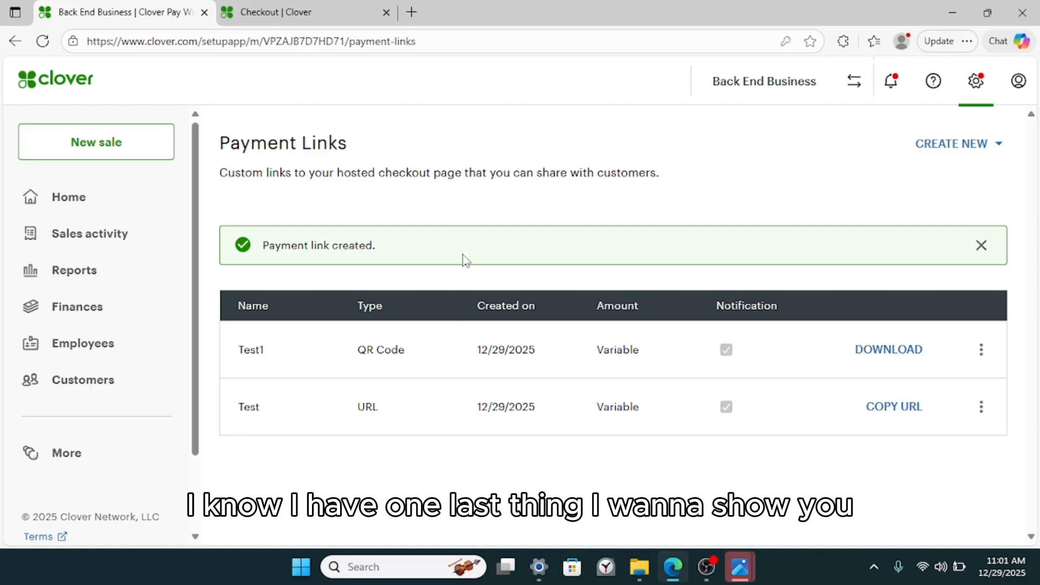
# Open the Hosted checkout page from the Ecommerce section of the full settings list.
pyautogui.click(977, 82)
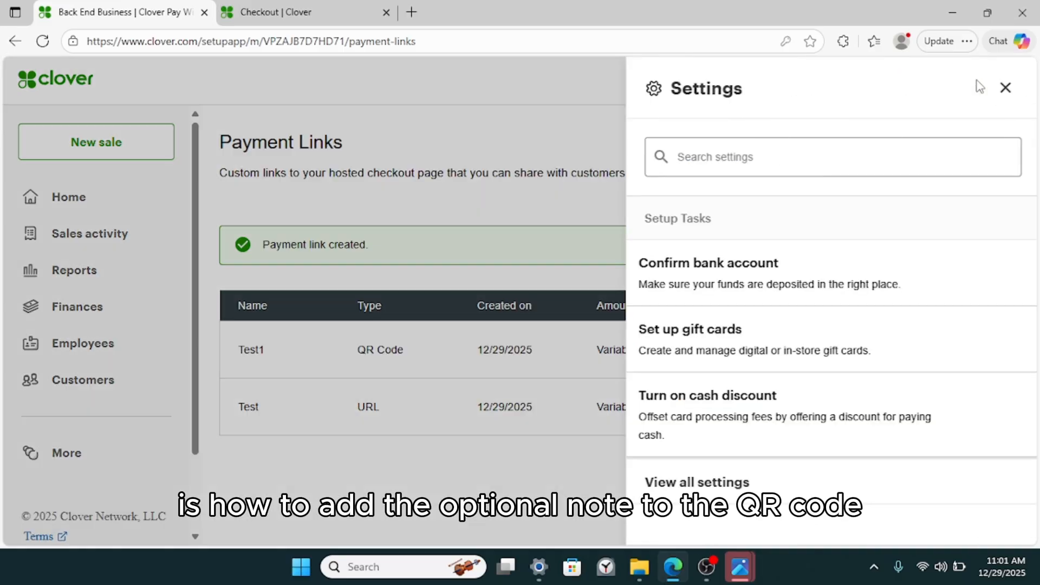
pyautogui.click(1005, 89)
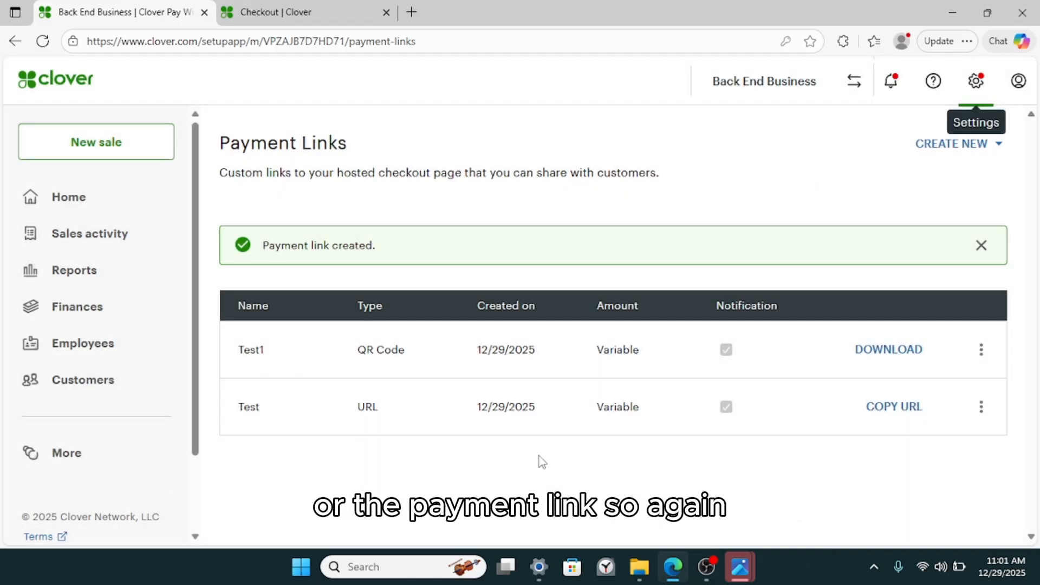
pyautogui.click(965, 84)
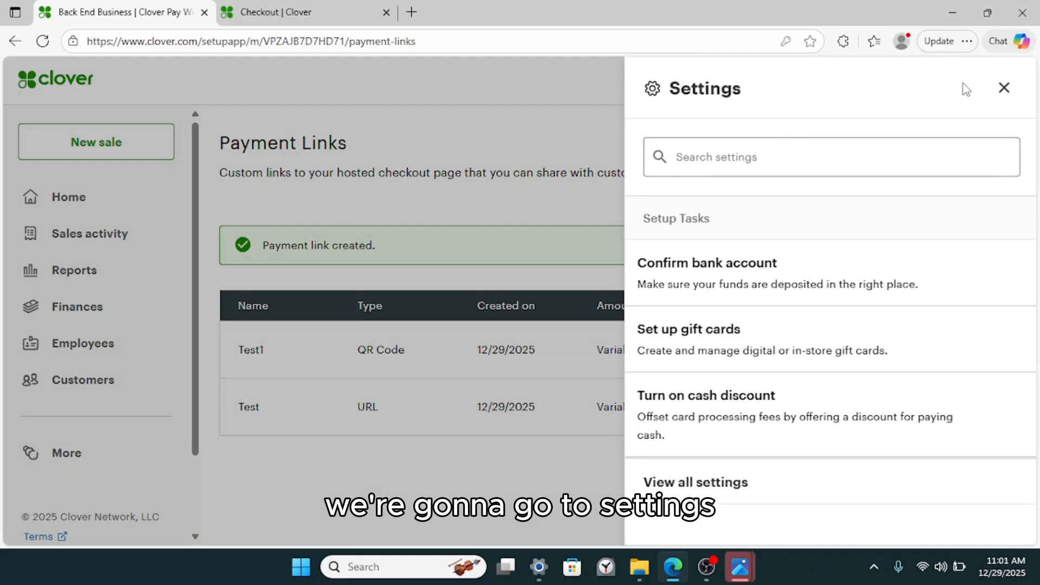
pyautogui.click(663, 501)
pyautogui.scroll(-10, 415, 477)
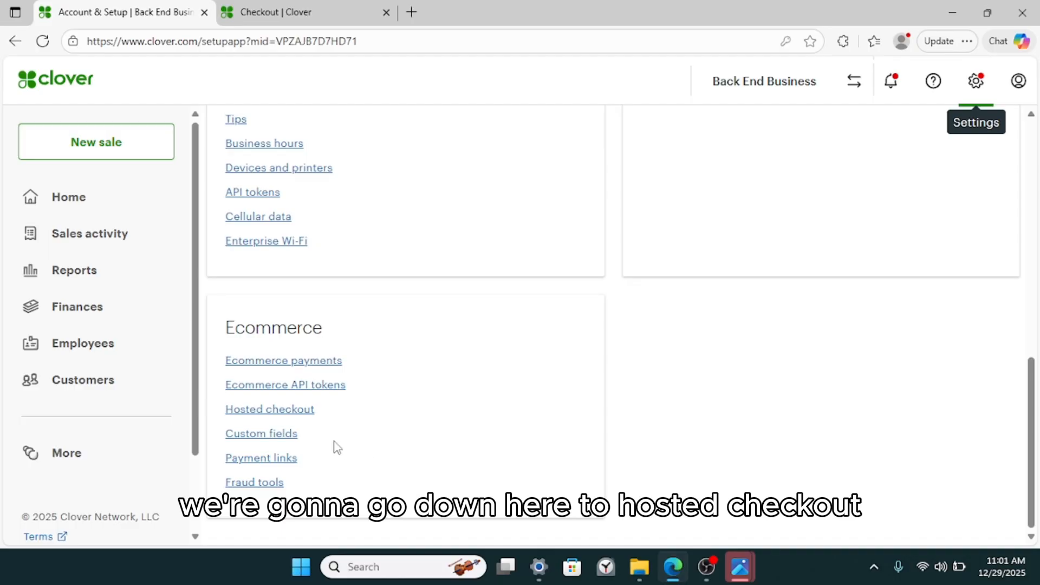
pyautogui.click(288, 413)
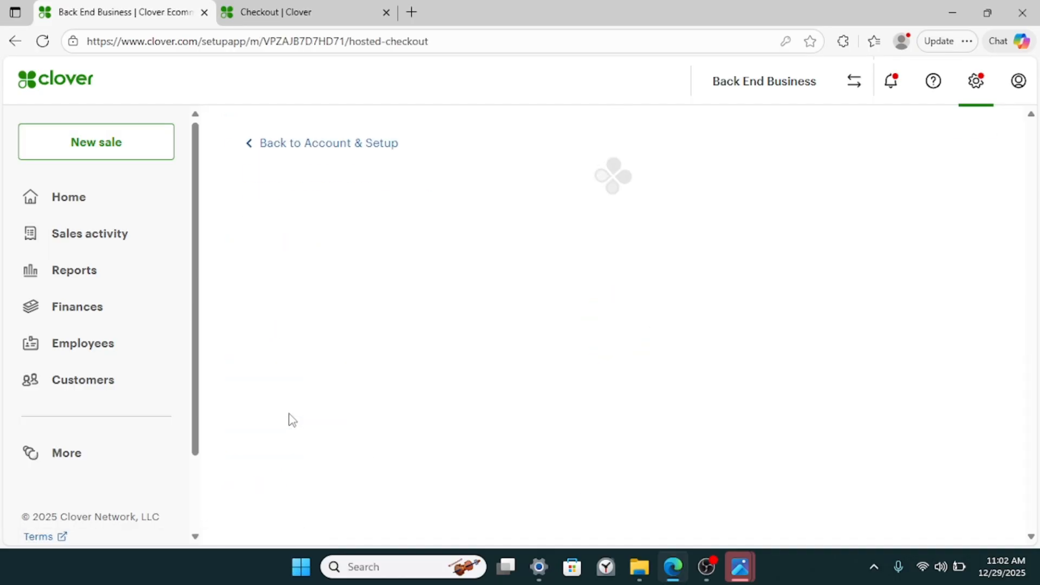
# Examine the Hosted Checkout page's styling, customer details, custom fields and note options alongside the page preview.
pyautogui.scroll(-1, 421, 356)
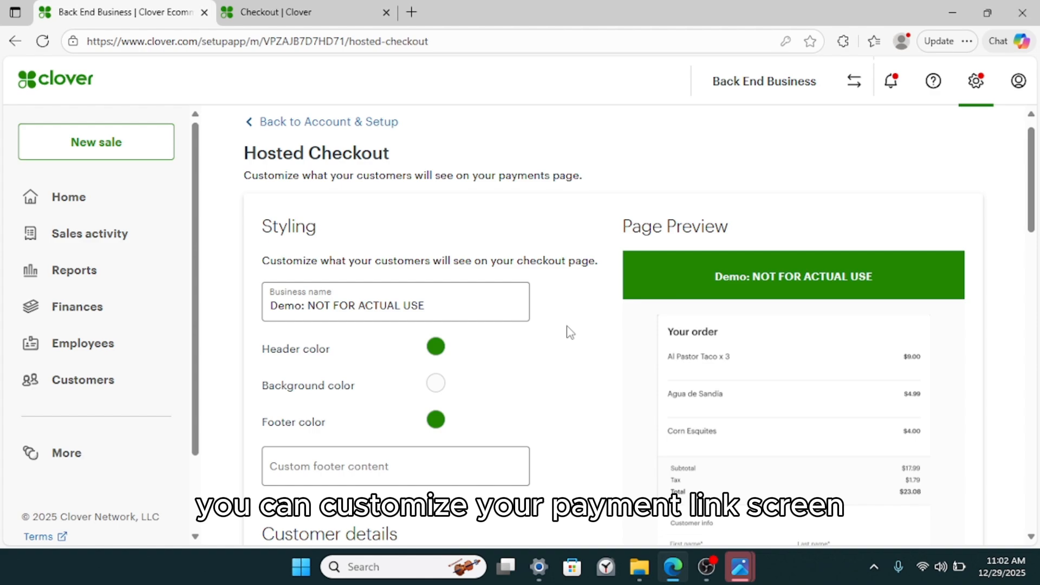
pyautogui.scroll(-1, 569, 332)
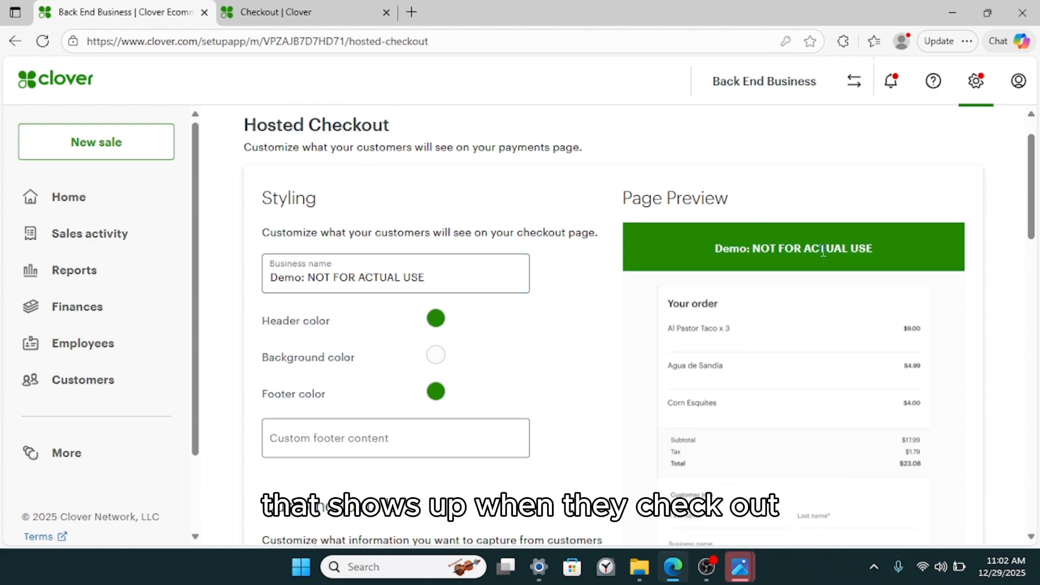
pyautogui.scroll(-2, 379, 436)
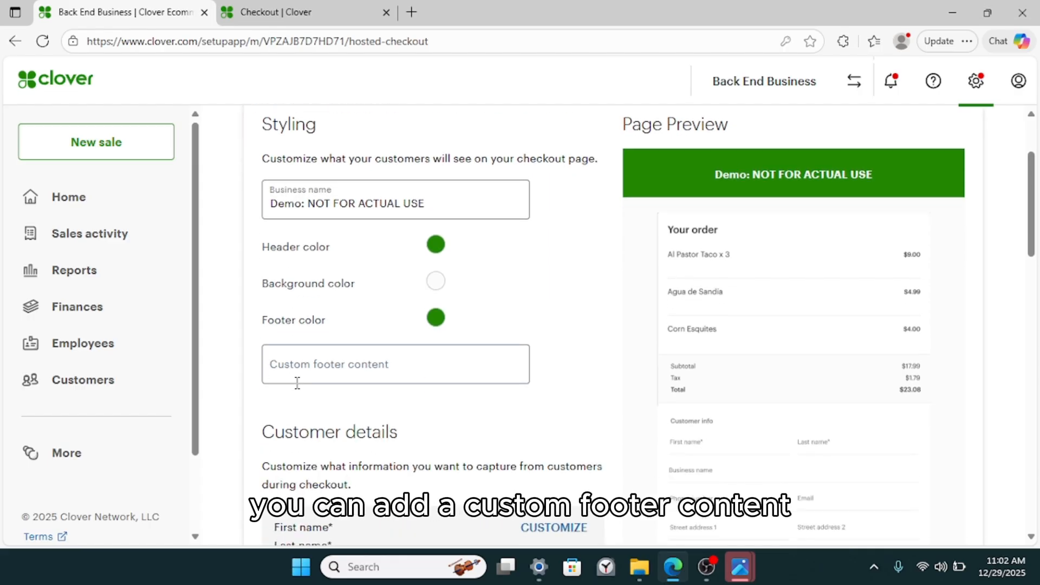
pyautogui.scroll(-2, 463, 439)
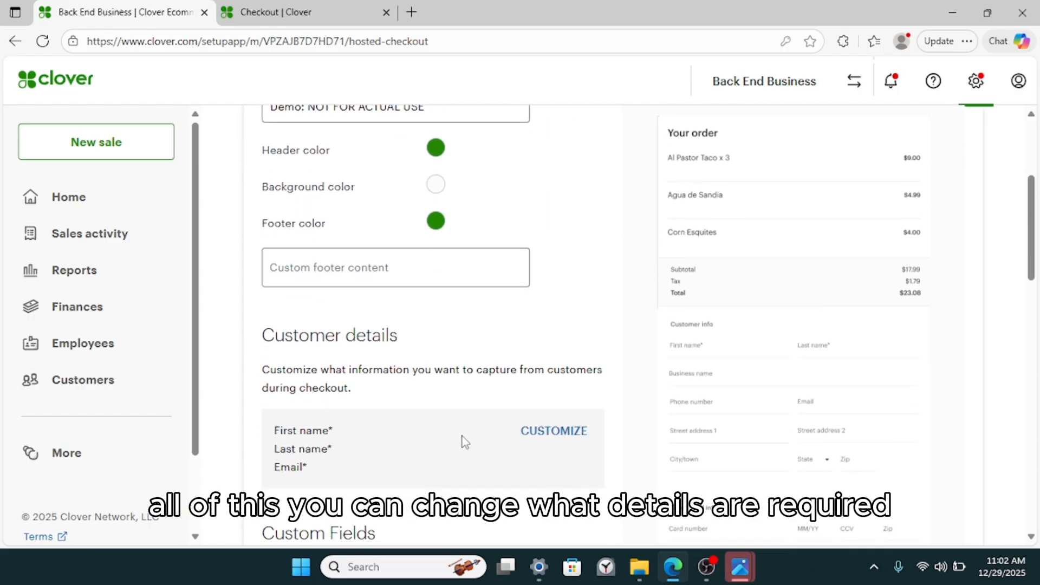
pyautogui.scroll(-2, 464, 438)
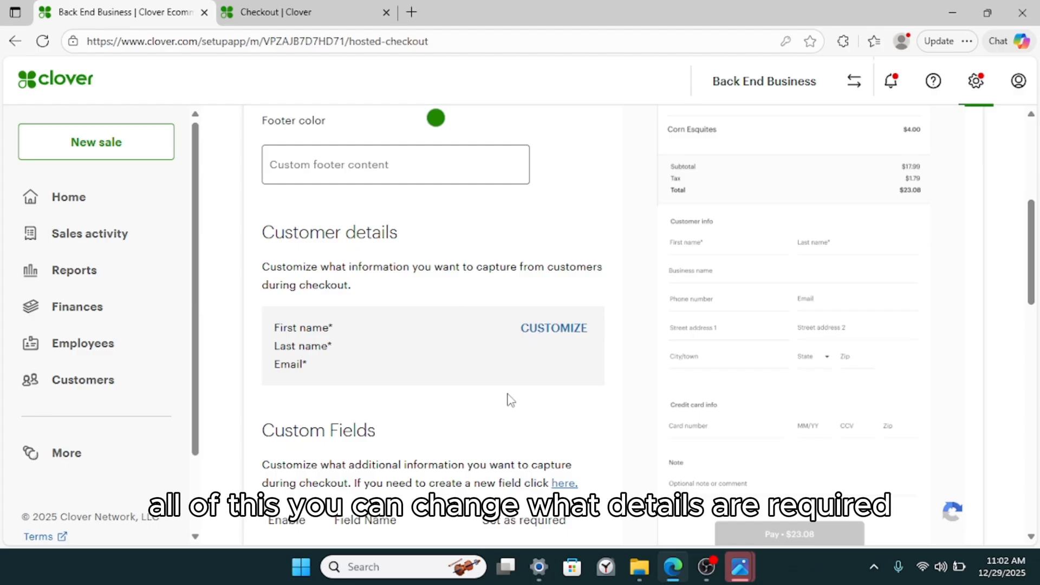
pyautogui.scroll(-2, 477, 472)
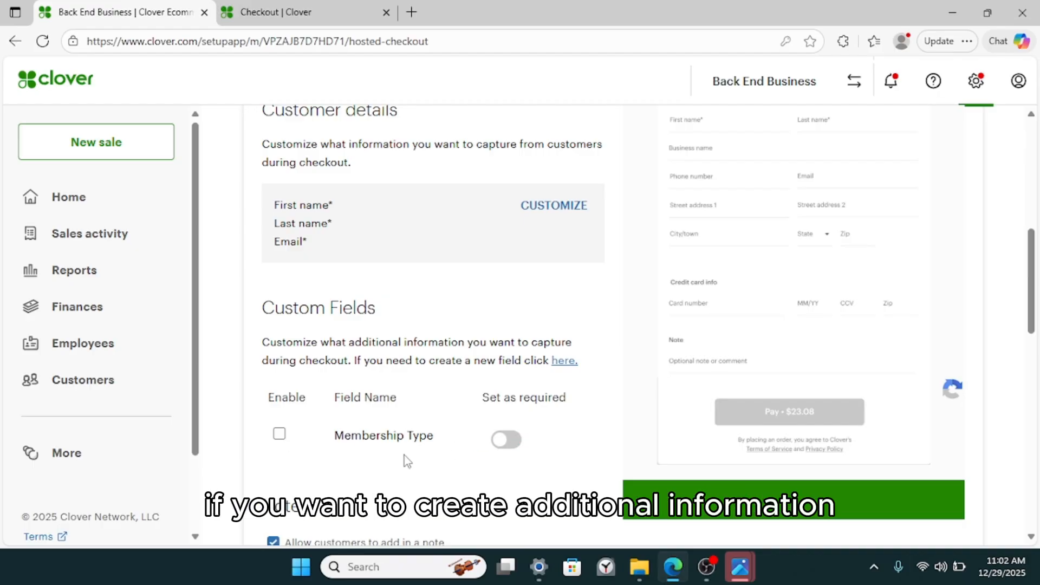
pyautogui.scroll(-1, 406, 459)
pyautogui.scroll(-1, 404, 455)
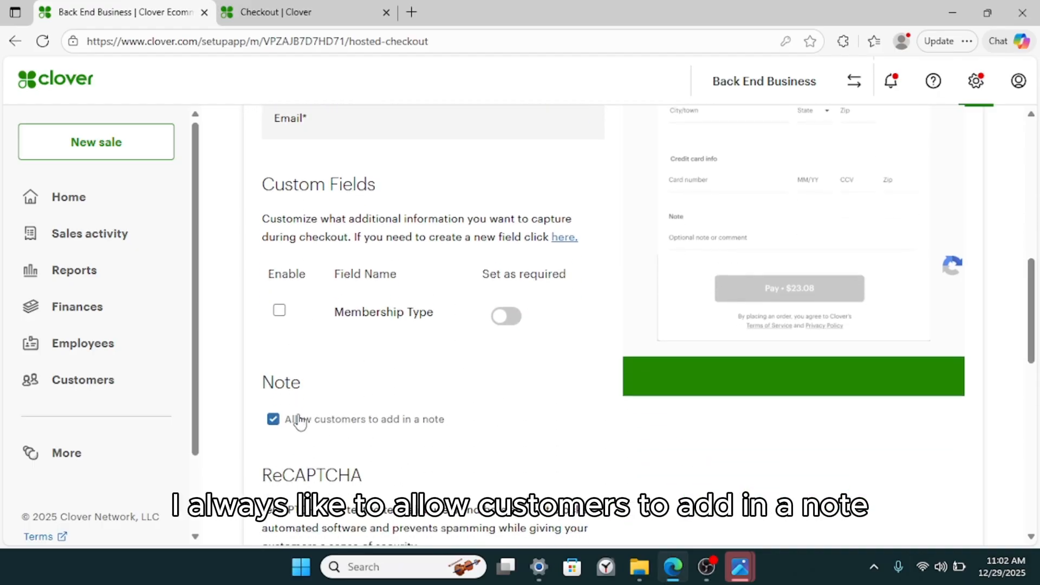
# Switch the option allowing customers to add a note off and back on, and return to the dashboard home page.
pyautogui.click(274, 420)
pyautogui.click(274, 420)
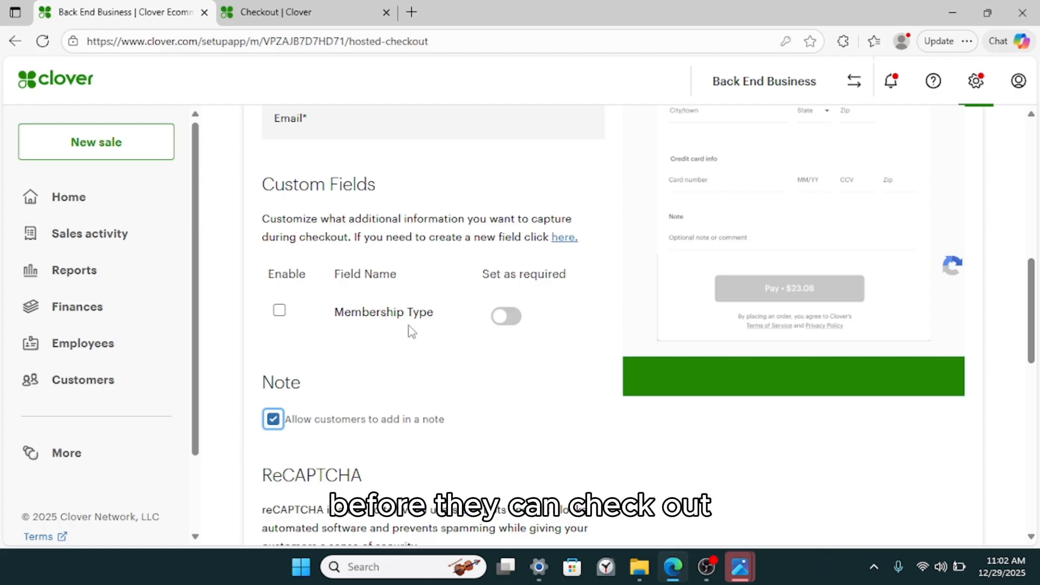
pyautogui.scroll(-2, 410, 331)
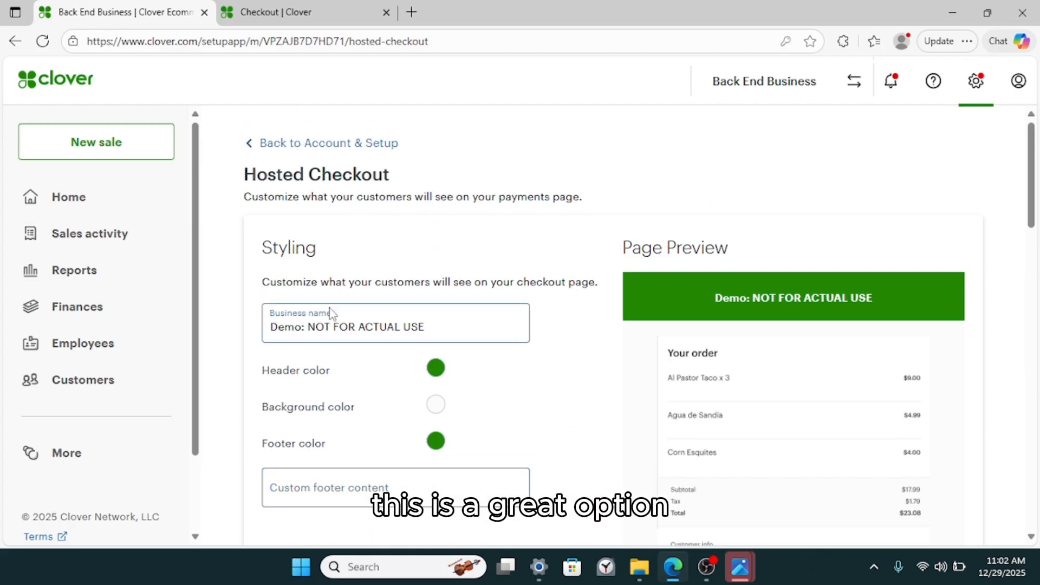
pyautogui.click(89, 94)
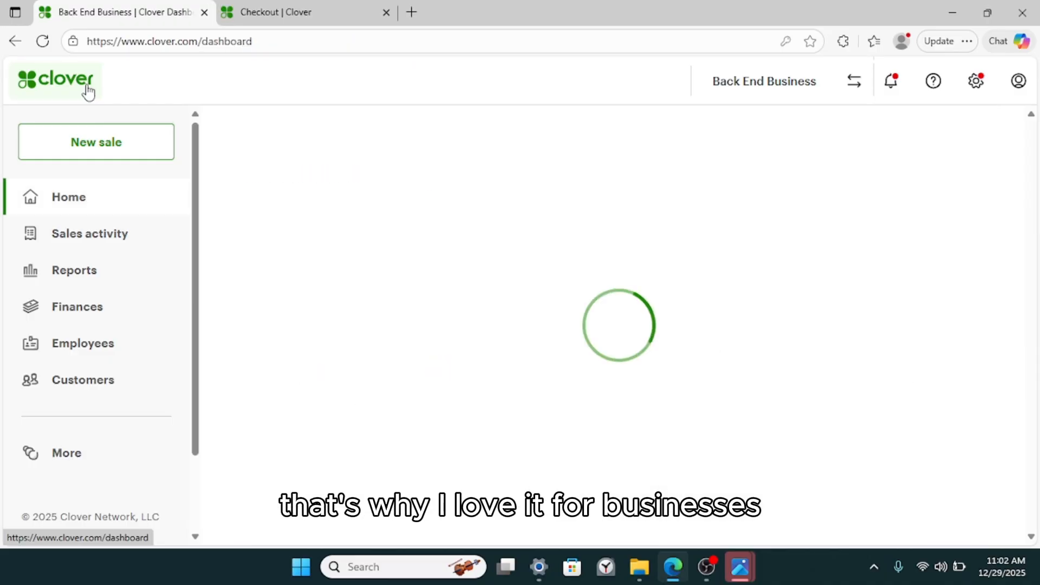